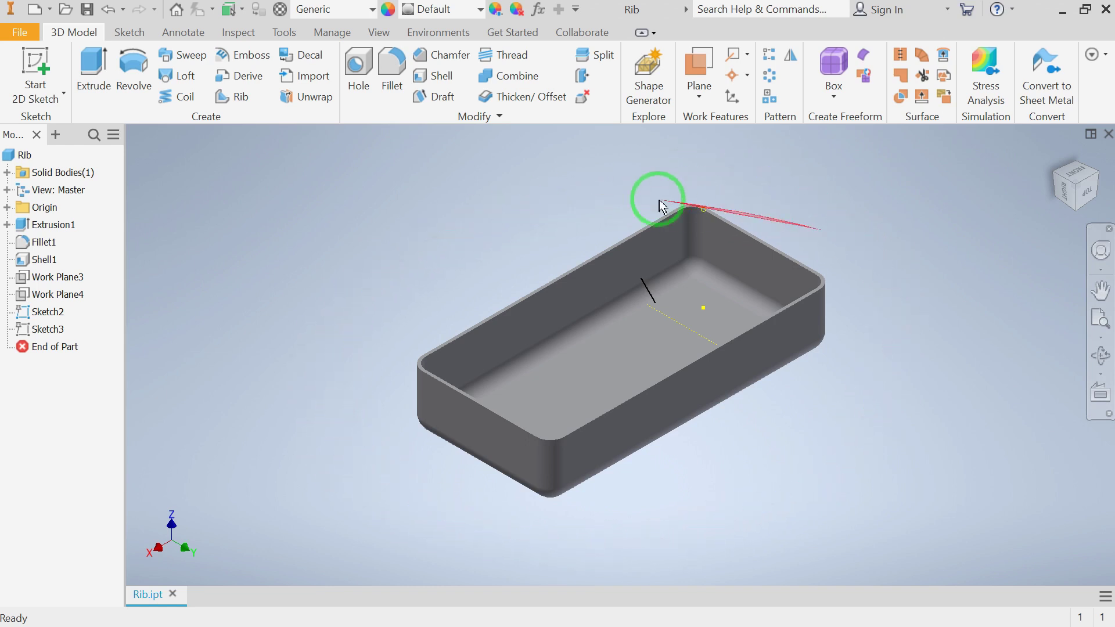
Make Work Plane3 visible and zoom in on the rib sketch line in the tray.
{"action": "right_click", "coordinate": [61, 274]}
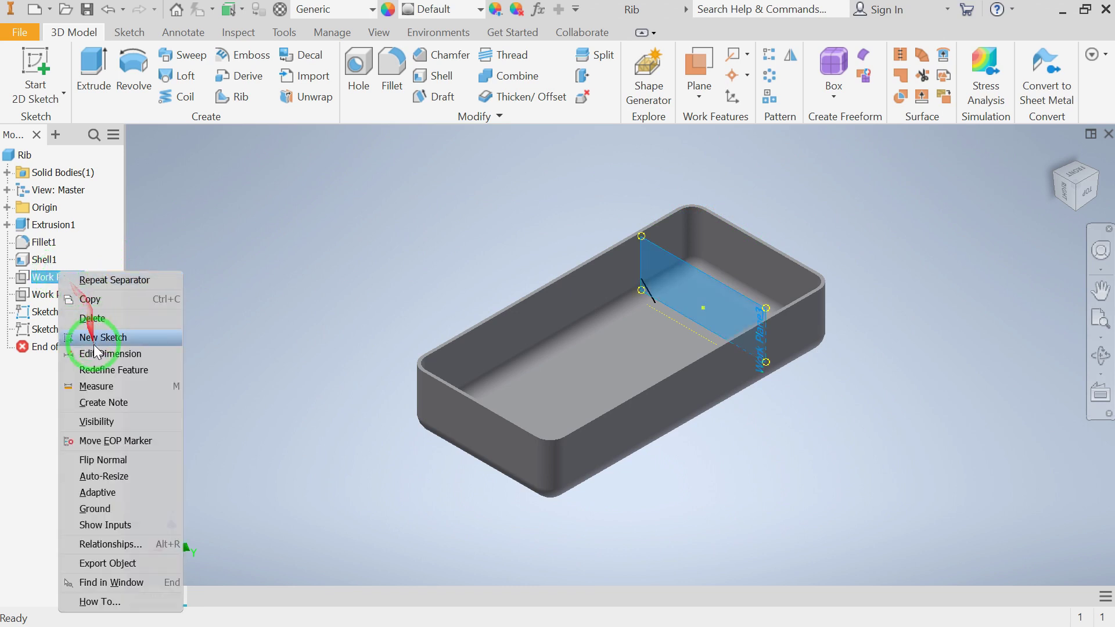
{"action": "left_click", "coordinate": [107, 420]}
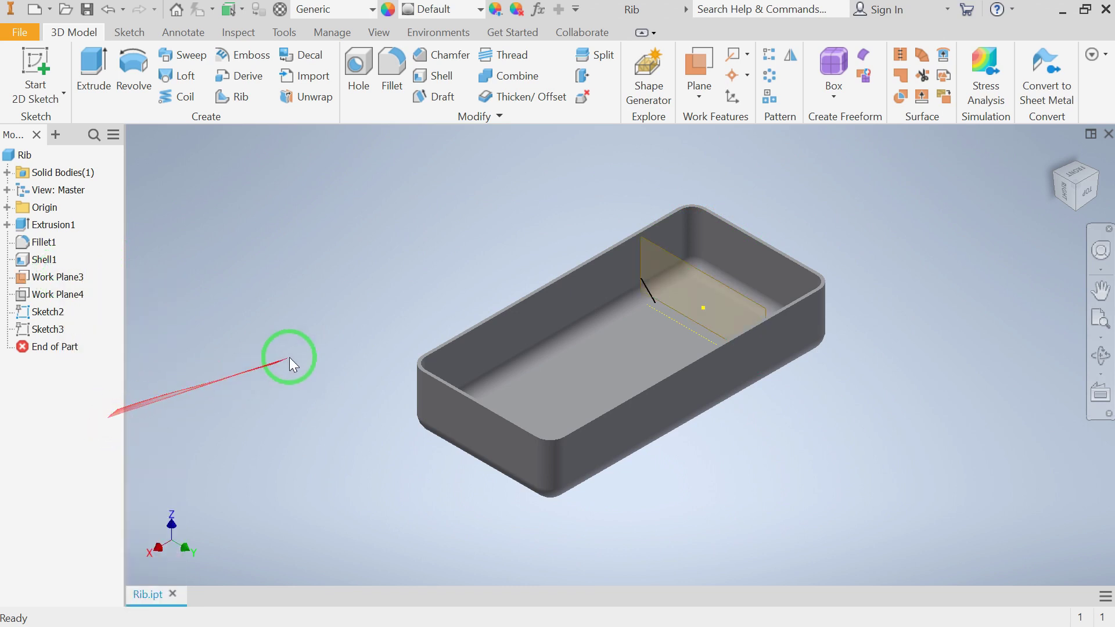
{"action": "scroll", "coordinate": [649, 291], "scroll_direction": "up", "scroll_amount": 5}
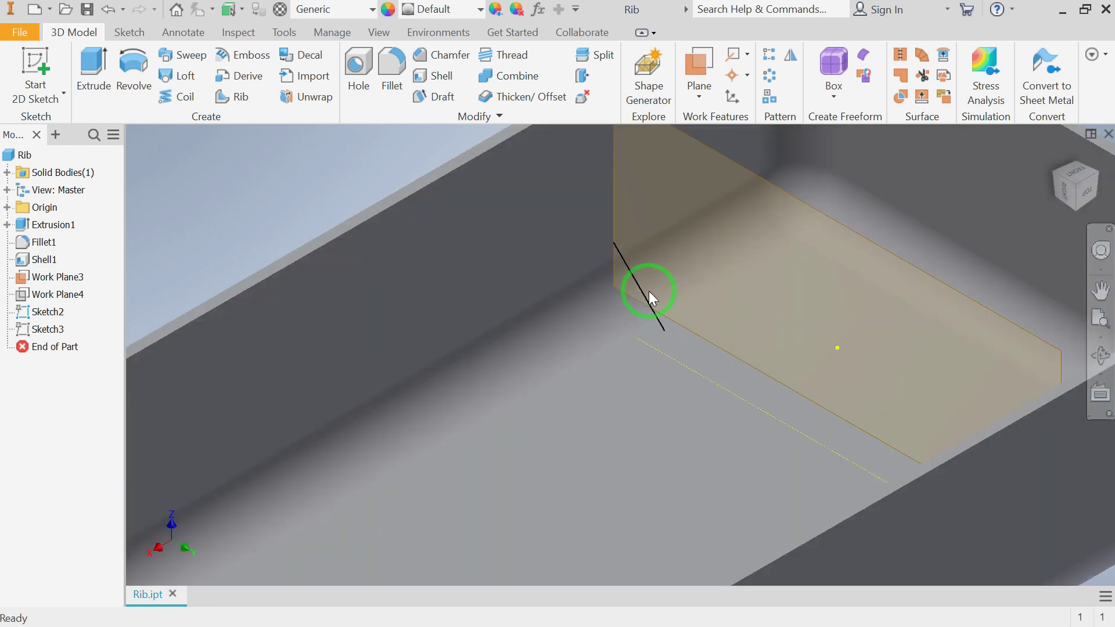
{"action": "scroll", "coordinate": [648, 291], "scroll_direction": "up", "scroll_amount": 3}
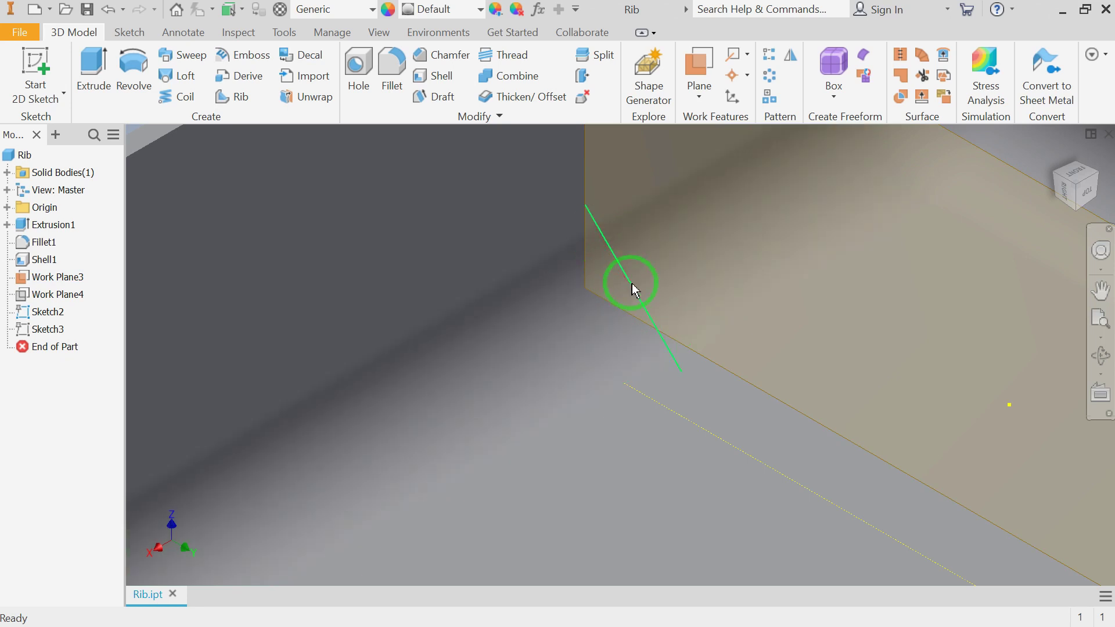
{"action": "scroll", "coordinate": [636, 292], "scroll_direction": "up", "scroll_amount": 5}
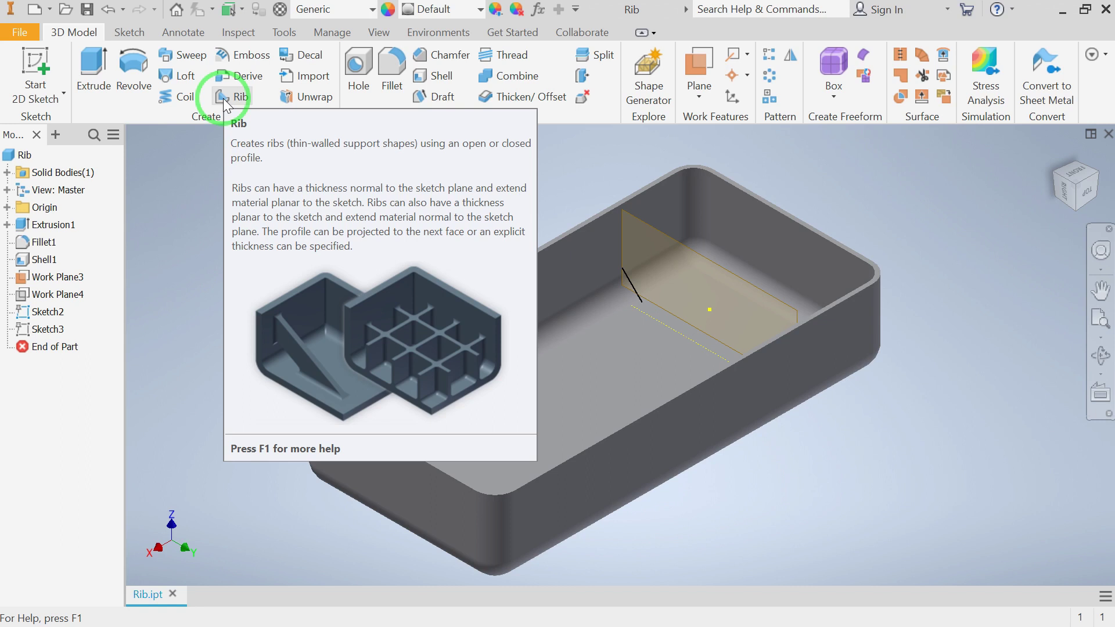
Start a Rib from the sketch line and move the Rib dialog to the top-left corner.
{"action": "left_click", "coordinate": [225, 98]}
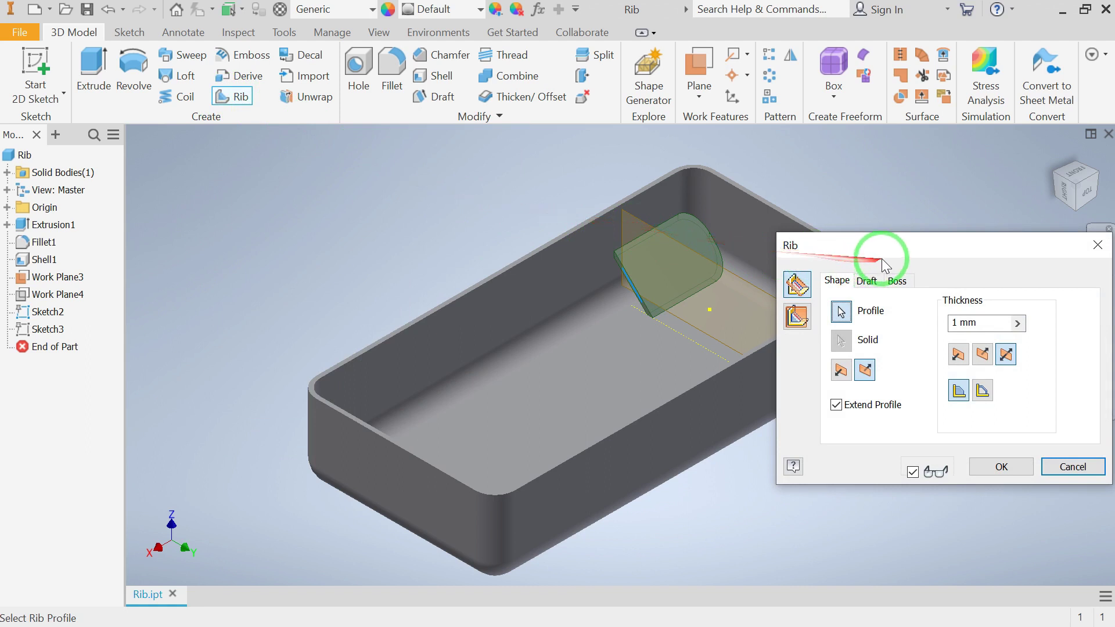
{"action": "left_click_drag", "start_coordinate": [870, 250], "coordinate": [321, 189]}
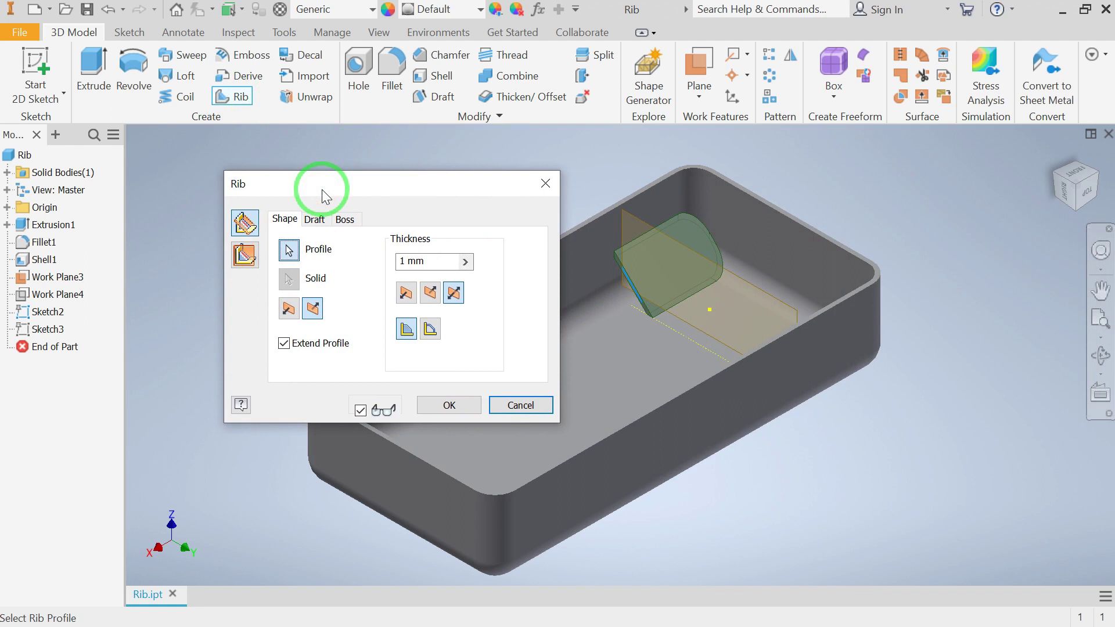
{"action": "mouse_move", "coordinate": [322, 190]}
{"action": "left_mouse_down"}
{"action": "mouse_move", "coordinate": [181, 110]}
{"action": "mouse_move", "coordinate": [156, 70]}
{"action": "left_mouse_up"}
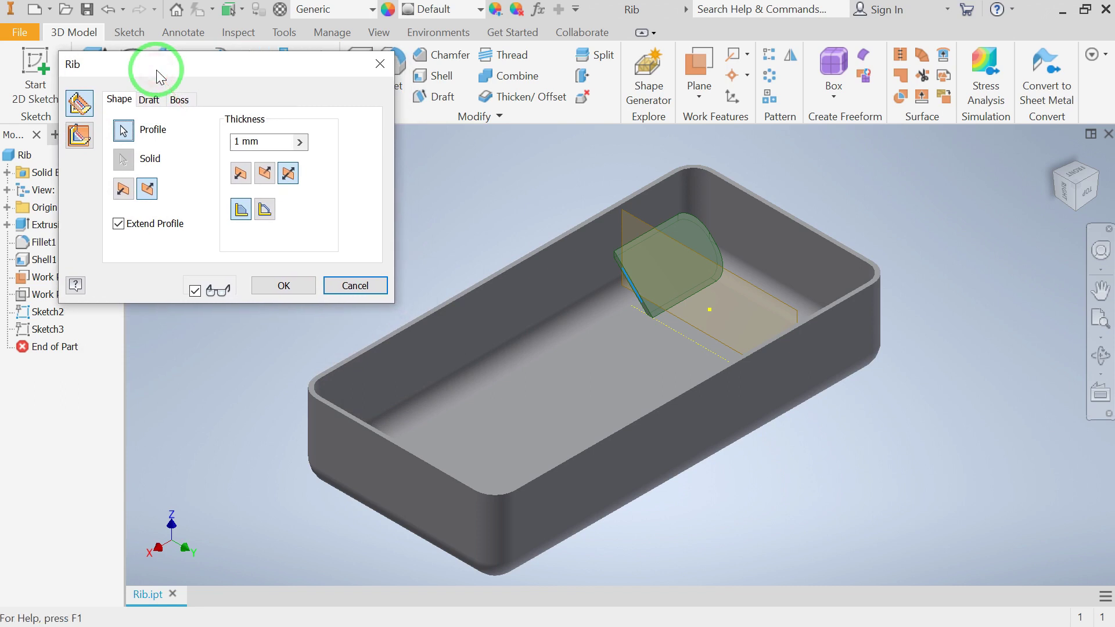
Compare Normal and Parallel to Sketch Plane rib extents in both directions, ending on Parallel.
{"action": "left_click", "coordinate": [79, 104]}
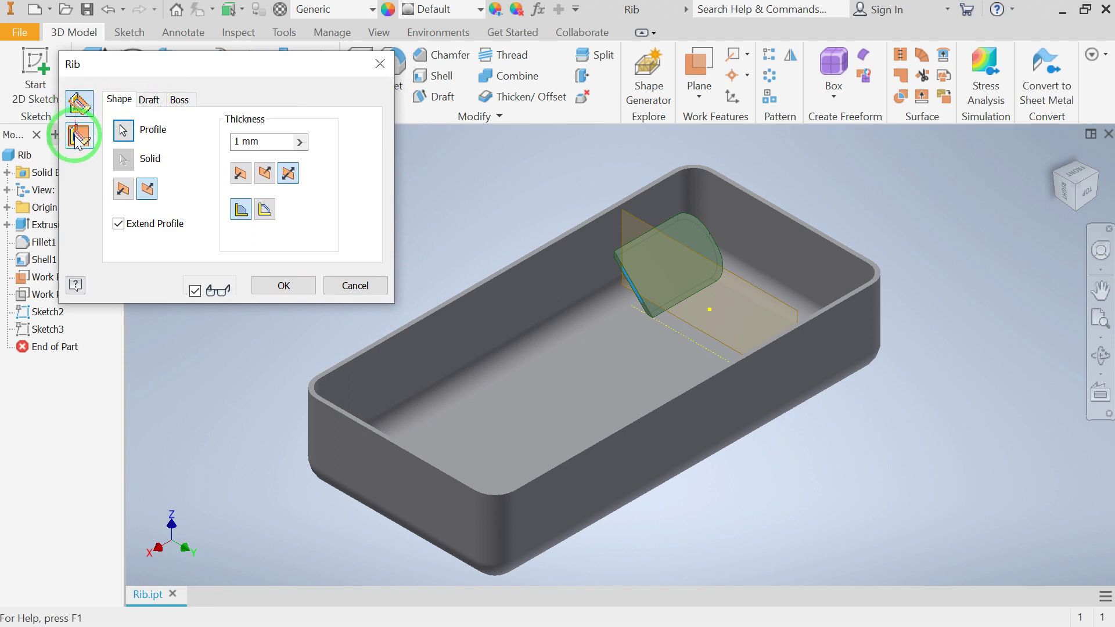
{"action": "left_click", "coordinate": [79, 135]}
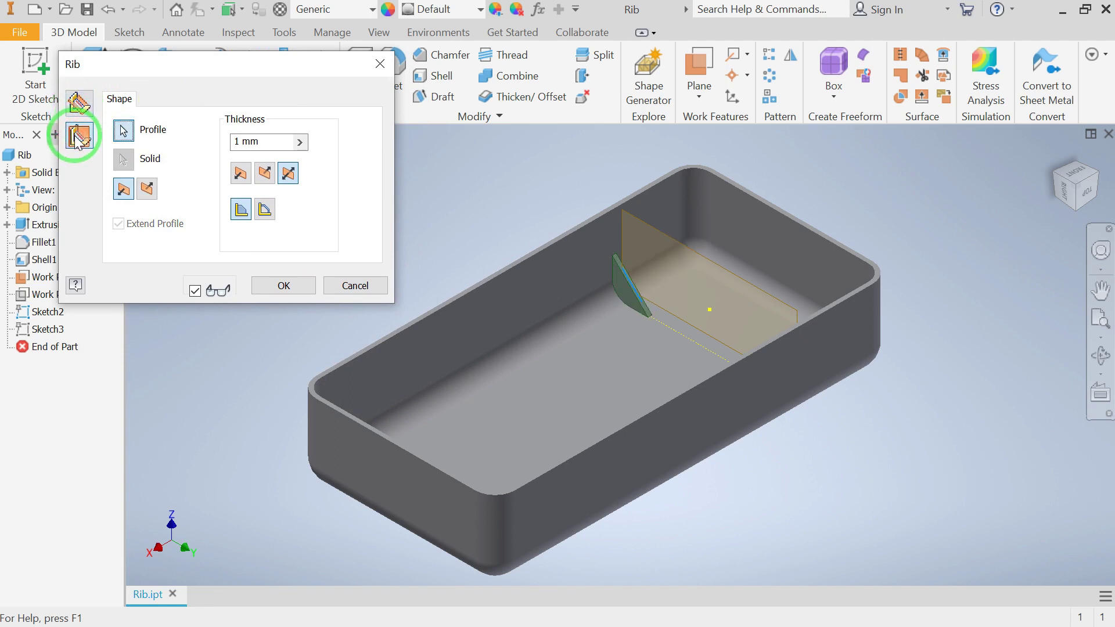
{"action": "left_click", "coordinate": [84, 102]}
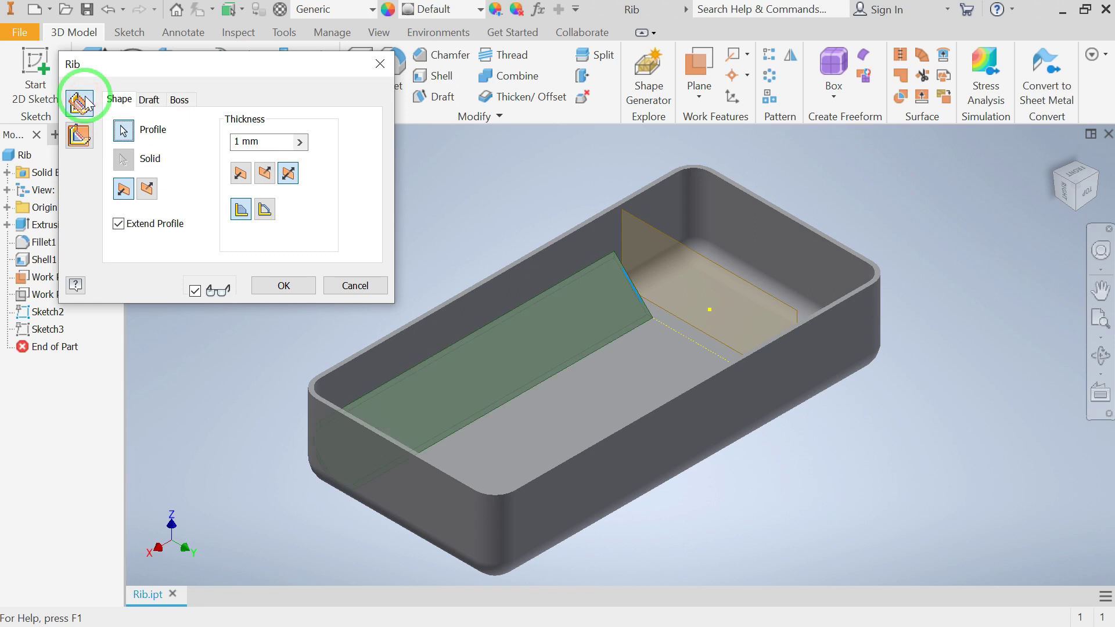
{"action": "left_click", "coordinate": [81, 136]}
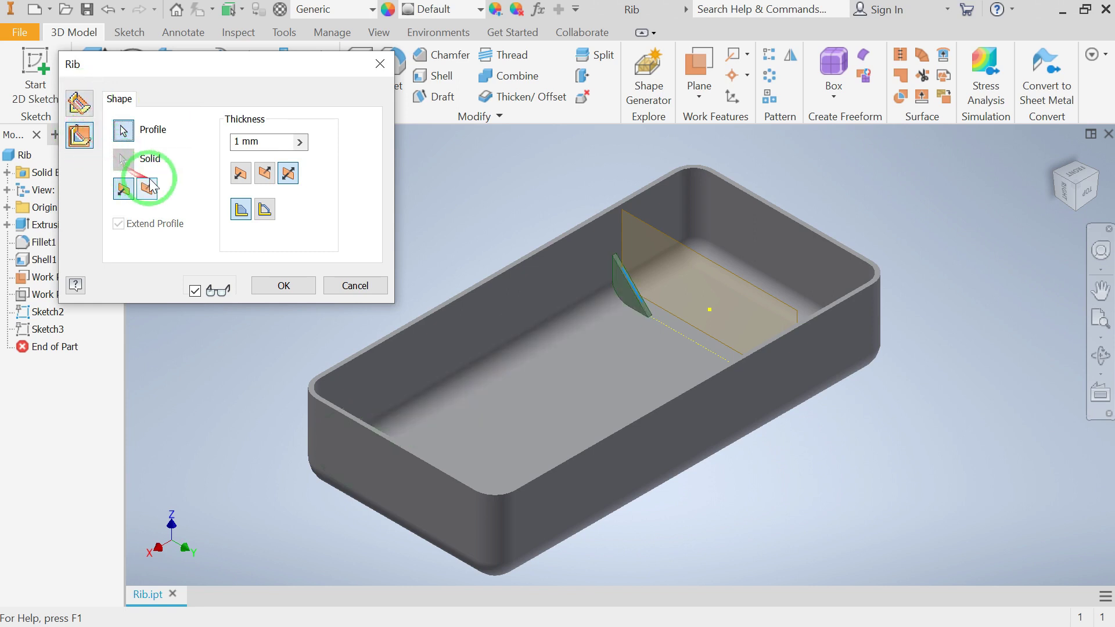
{"action": "left_click", "coordinate": [124, 189]}
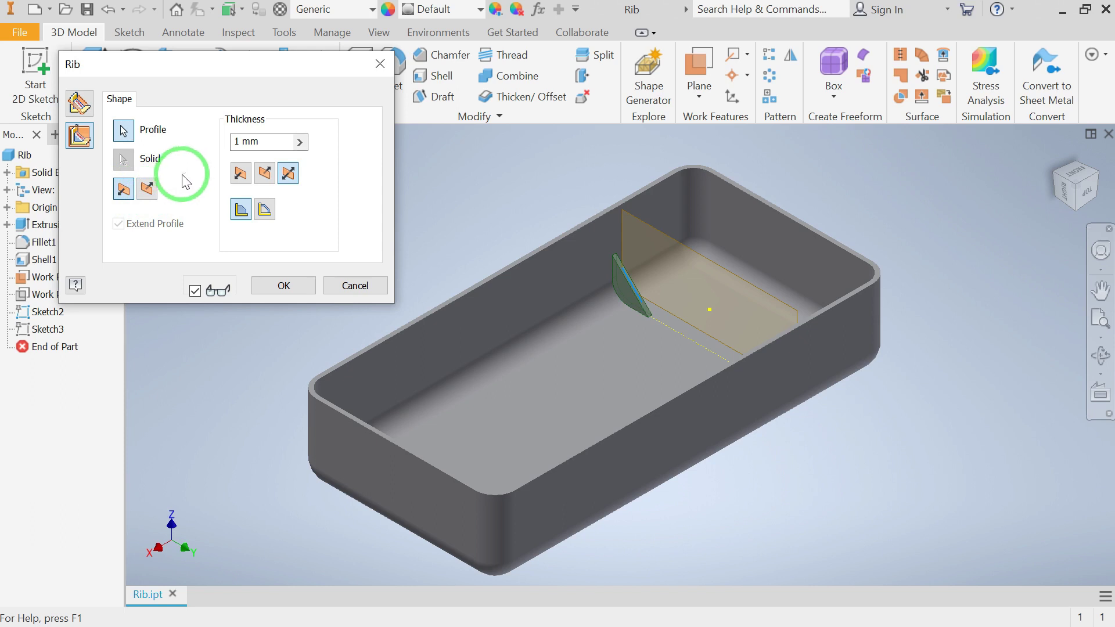
{"action": "left_click", "coordinate": [80, 103]}
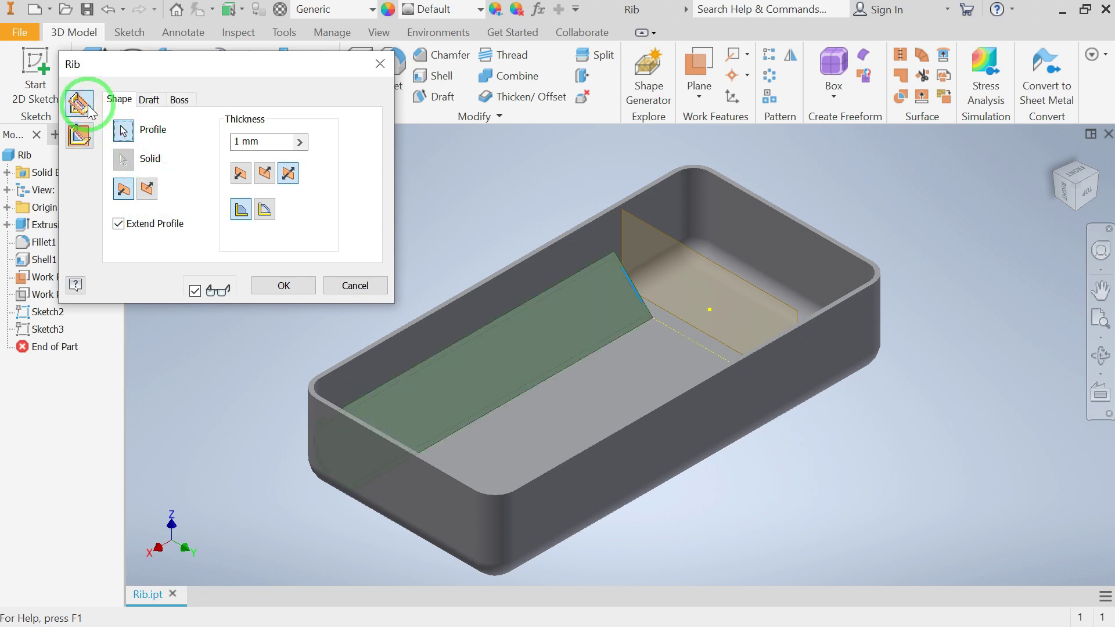
{"action": "left_click", "coordinate": [146, 188]}
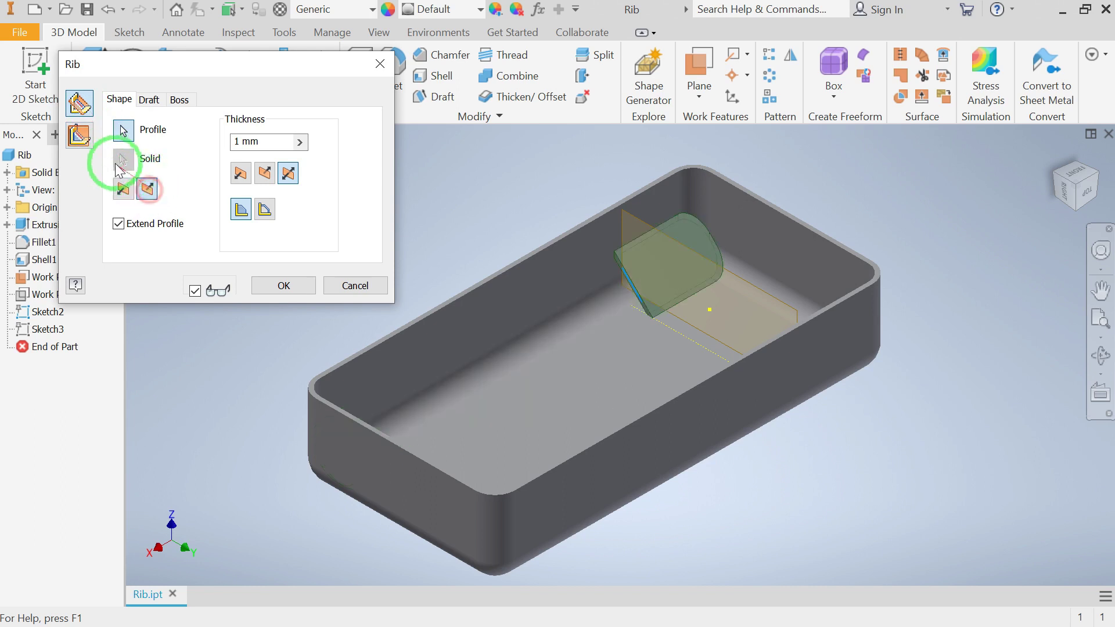
{"action": "left_click", "coordinate": [82, 139]}
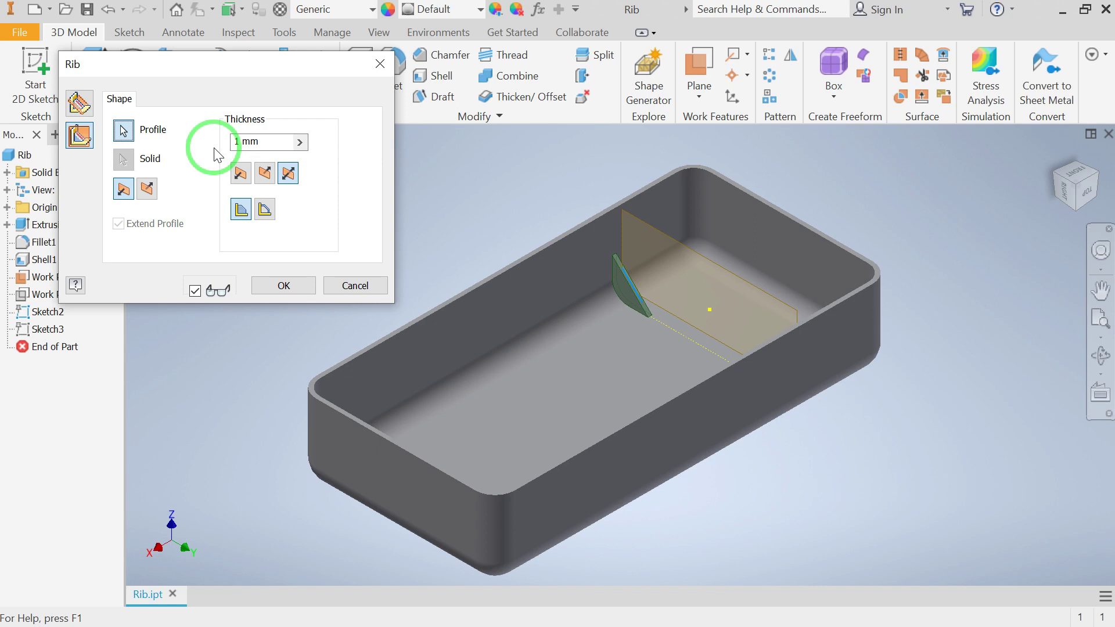
Try a 3 mm rib thickness, then set it back to 1 mm.
{"action": "left_click", "coordinate": [238, 143]}
{"action": "type", "text": "3"}
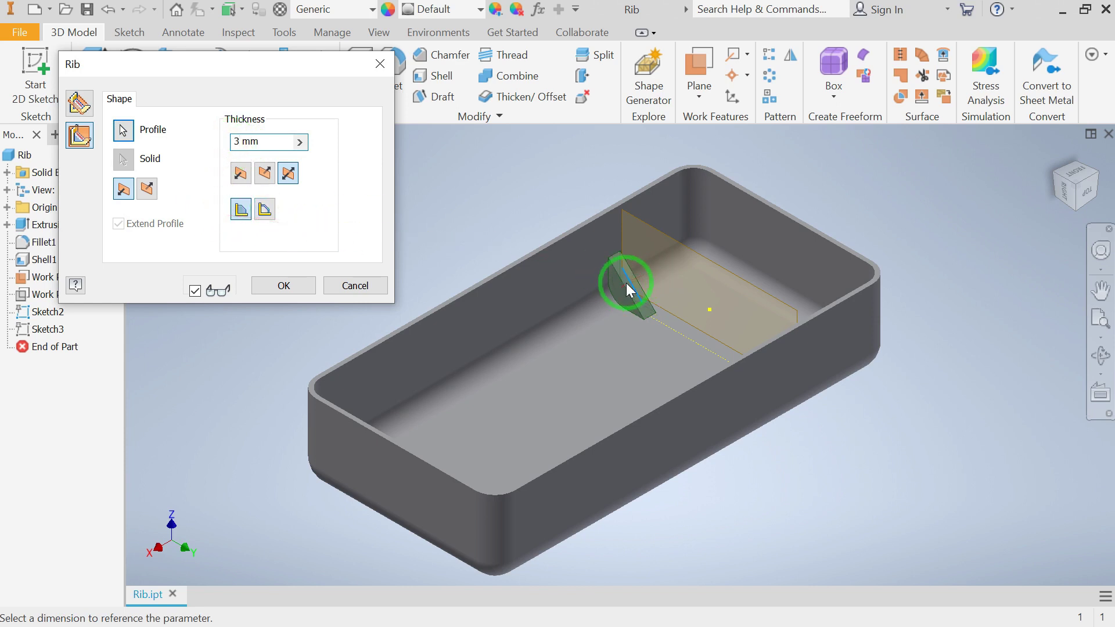
{"action": "scroll", "coordinate": [627, 282], "scroll_direction": "up", "scroll_amount": 5}
{"action": "scroll", "coordinate": [632, 272], "scroll_direction": "up", "scroll_amount": 3}
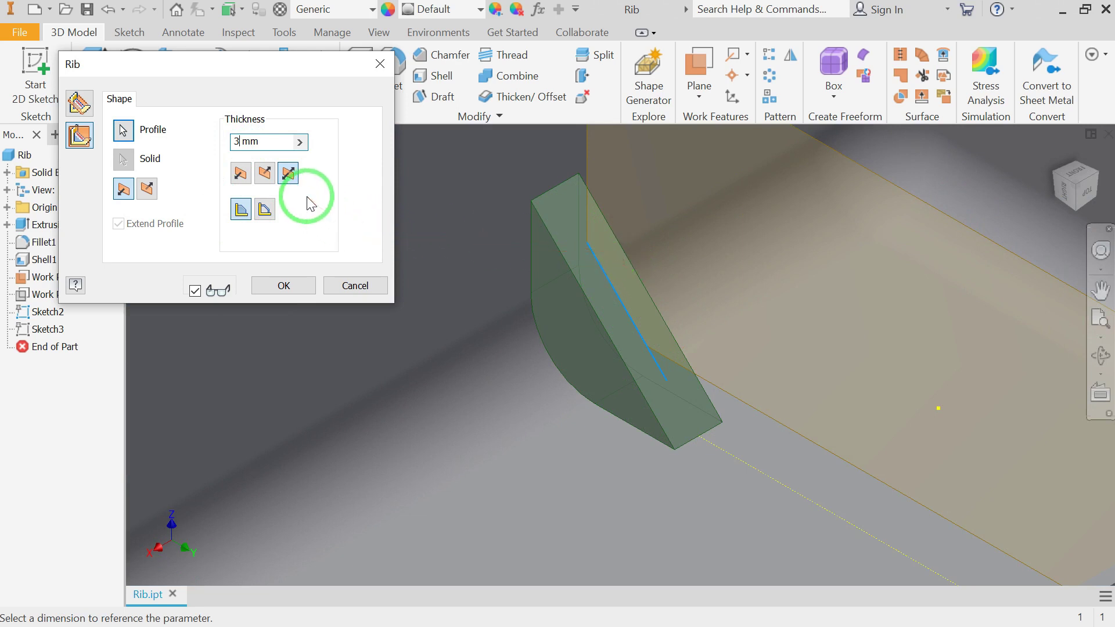
{"action": "key", "text": "BackSpace"}
{"action": "type", "text": "1"}
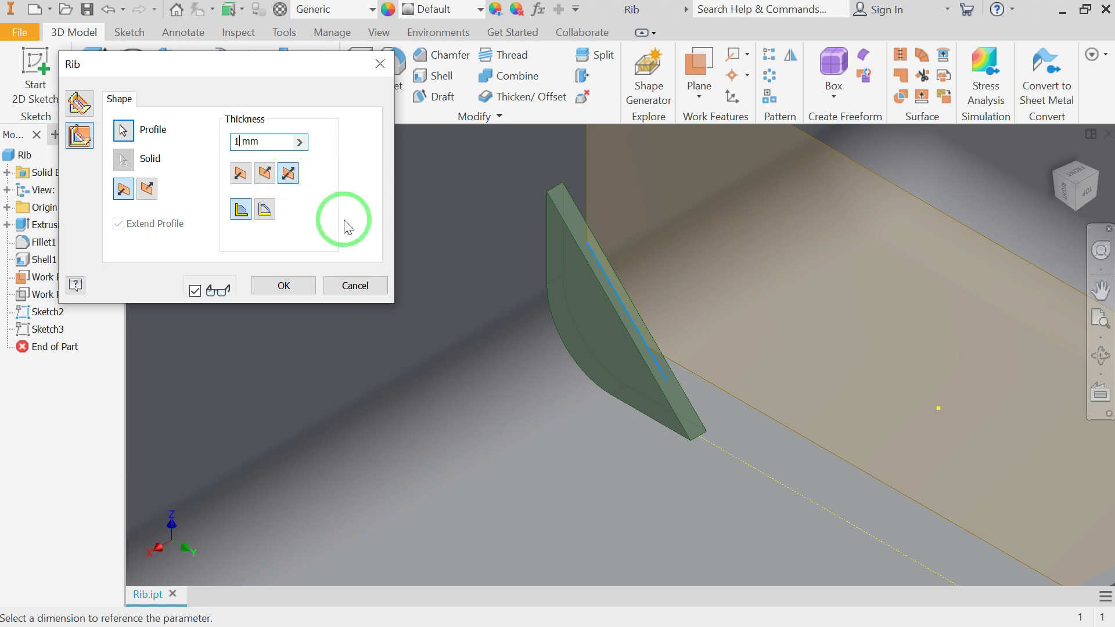
Try one-sided, symmetric and opposite thickness directions, then create Rib1.
{"action": "left_click", "coordinate": [241, 173]}
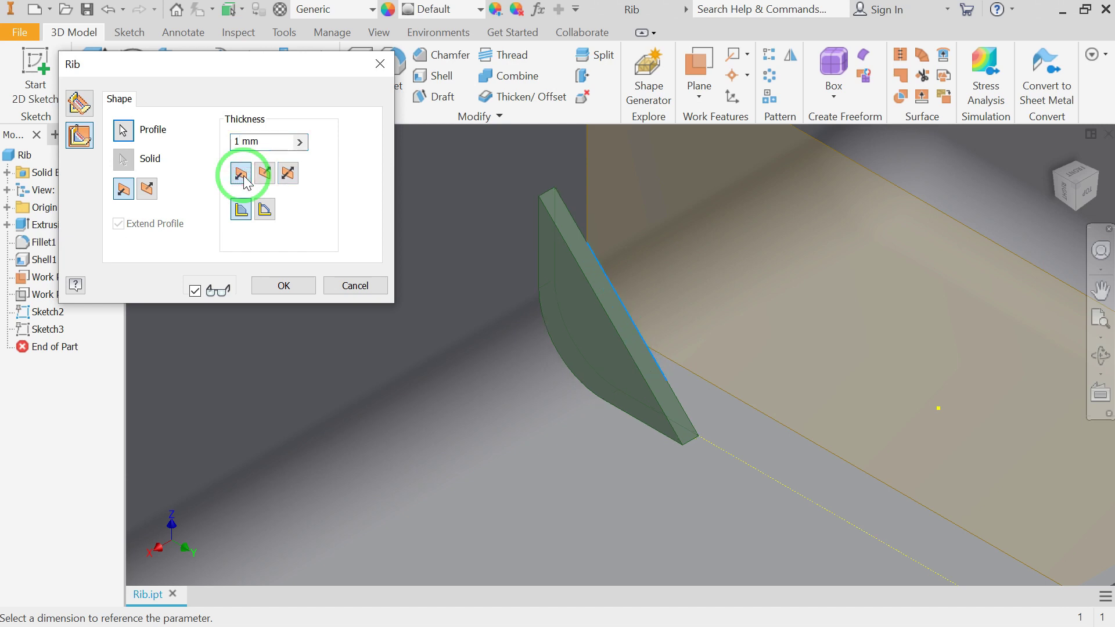
{"action": "left_click", "coordinate": [264, 173]}
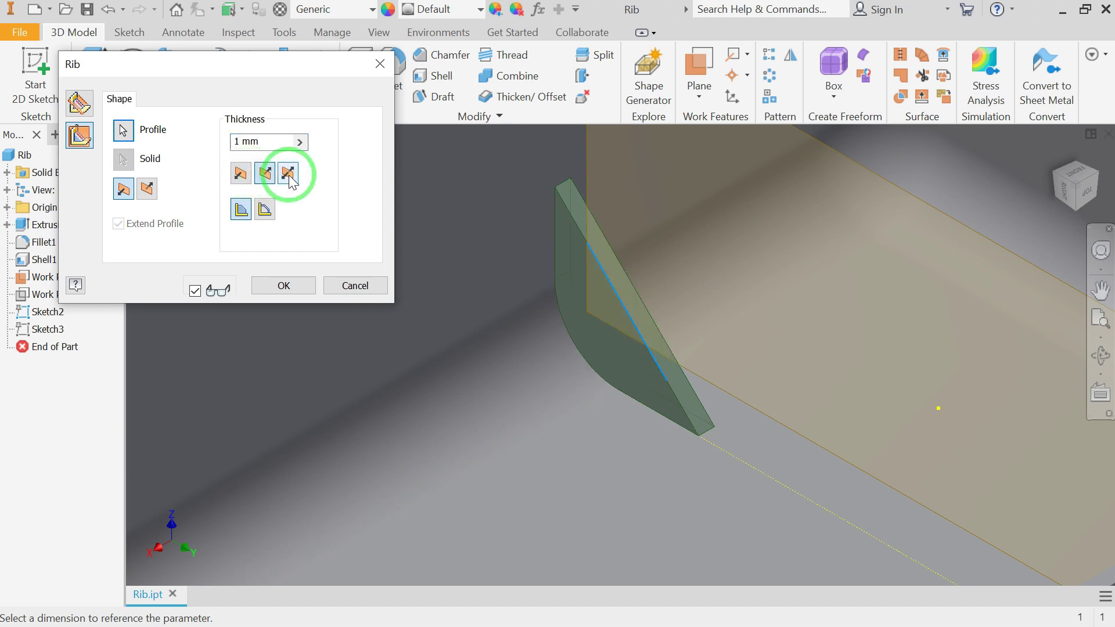
{"action": "left_click", "coordinate": [287, 173]}
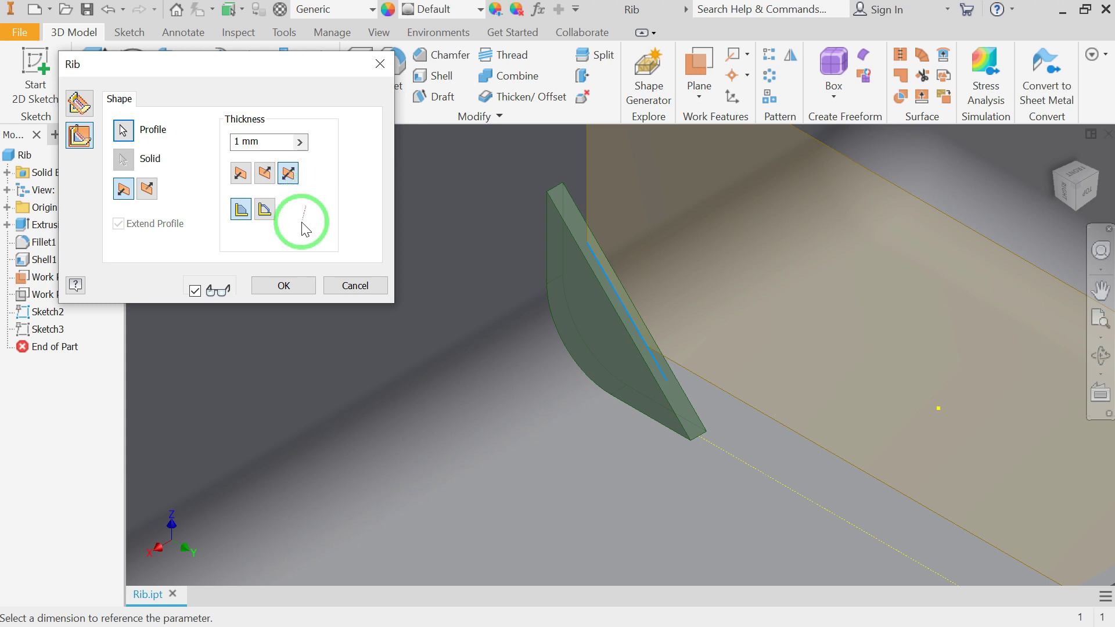
{"action": "left_click", "coordinate": [283, 285]}
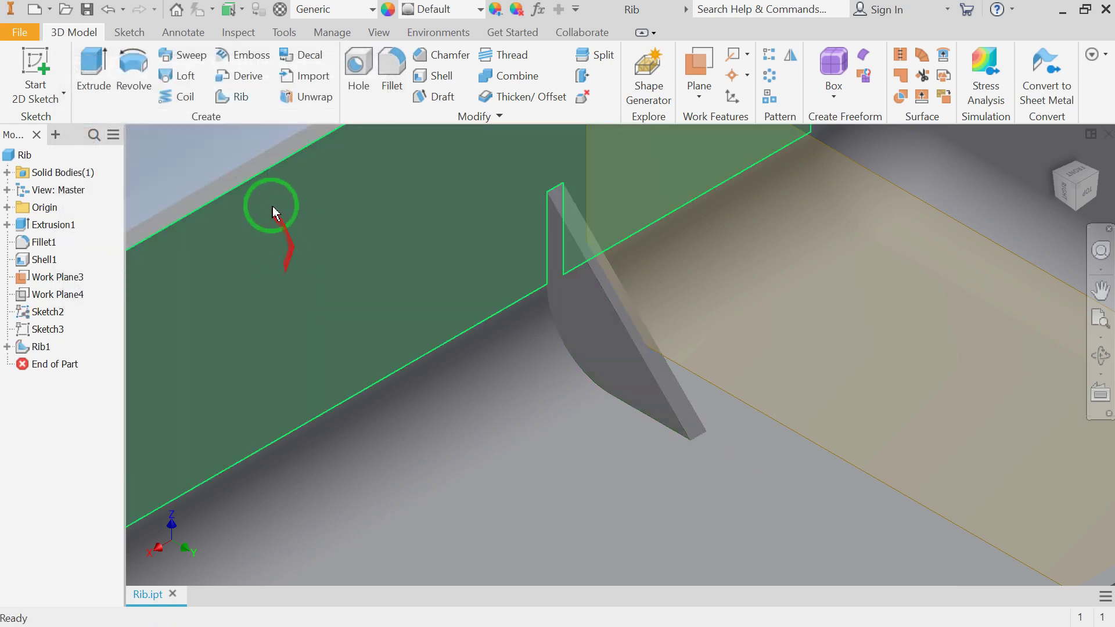
{"action": "scroll", "coordinate": [219, 160], "scroll_direction": "down", "scroll_amount": 5}
{"action": "scroll", "coordinate": [400, 234], "scroll_direction": "up", "scroll_amount": 5}
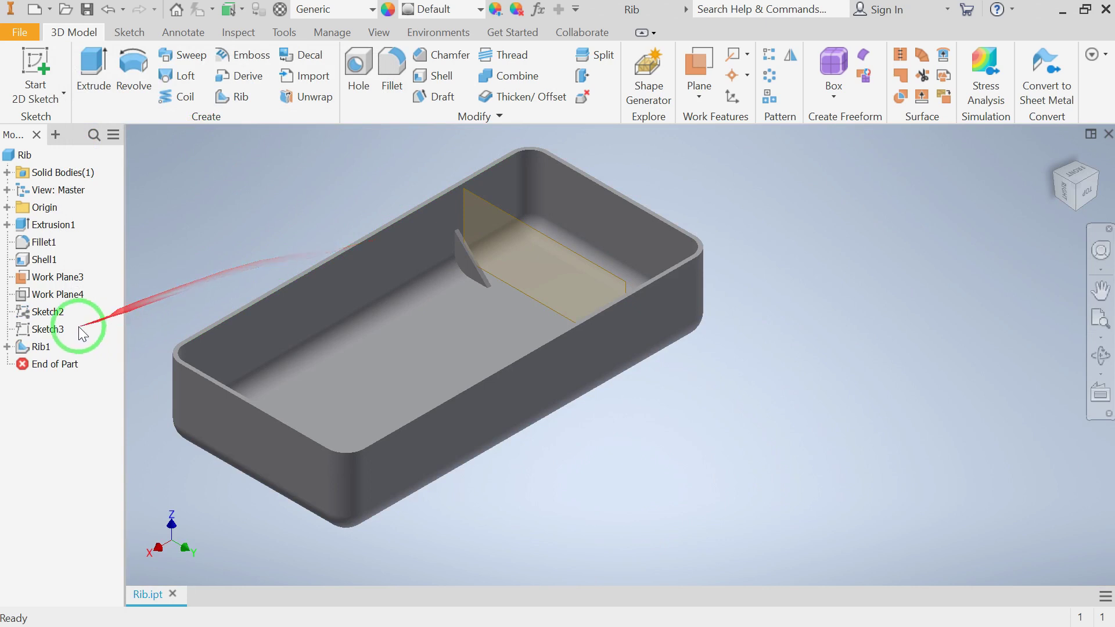
{"action": "right_click", "coordinate": [52, 278]}
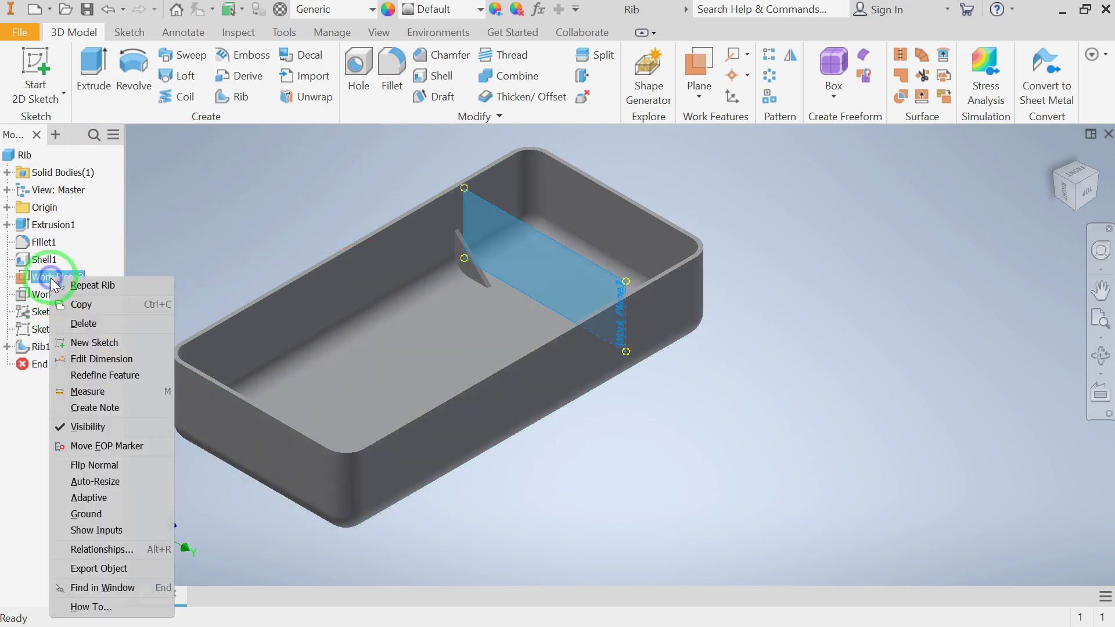
{"action": "left_click", "coordinate": [89, 428]}
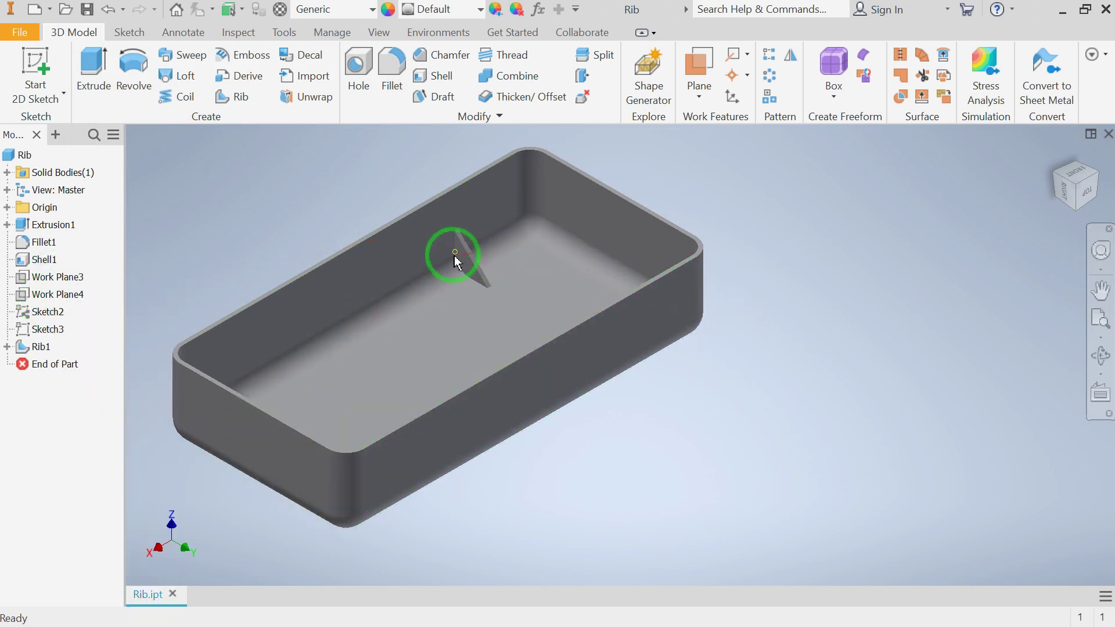
{"action": "scroll", "coordinate": [431, 260], "scroll_direction": "down", "scroll_amount": 1}
{"action": "scroll", "coordinate": [430, 264], "scroll_direction": "down", "scroll_amount": 1}
{"action": "scroll", "coordinate": [427, 260], "scroll_direction": "up", "scroll_amount": 4}
{"action": "scroll", "coordinate": [441, 271], "scroll_direction": "down", "scroll_amount": 2}
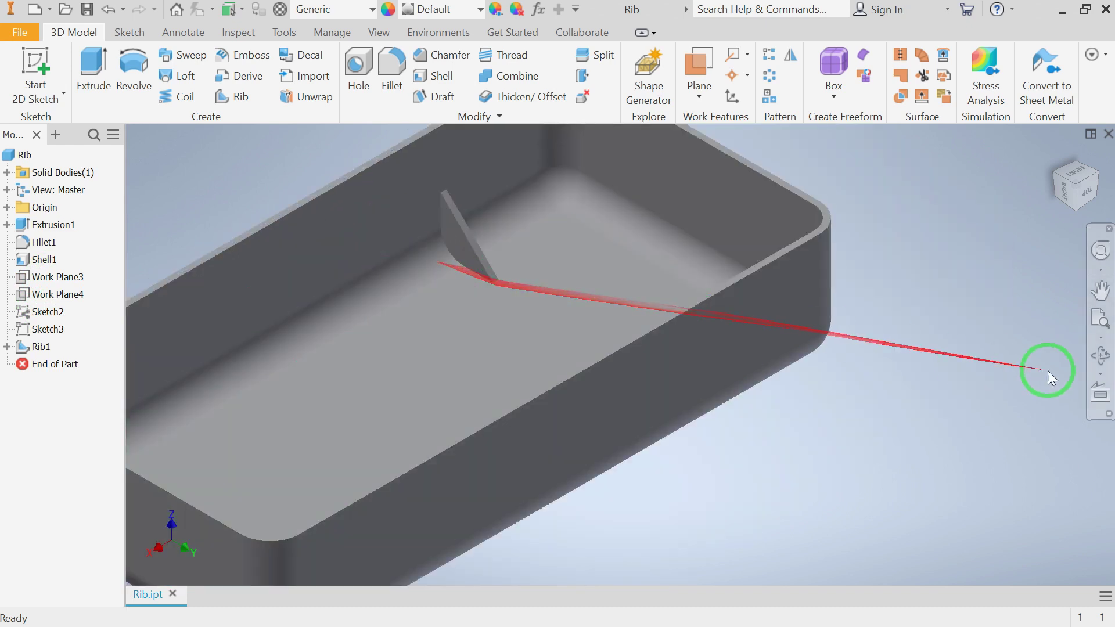
{"action": "left_click", "coordinate": [1101, 355]}
{"action": "left_click_drag", "start_coordinate": [530, 289], "coordinate": [599, 292]}
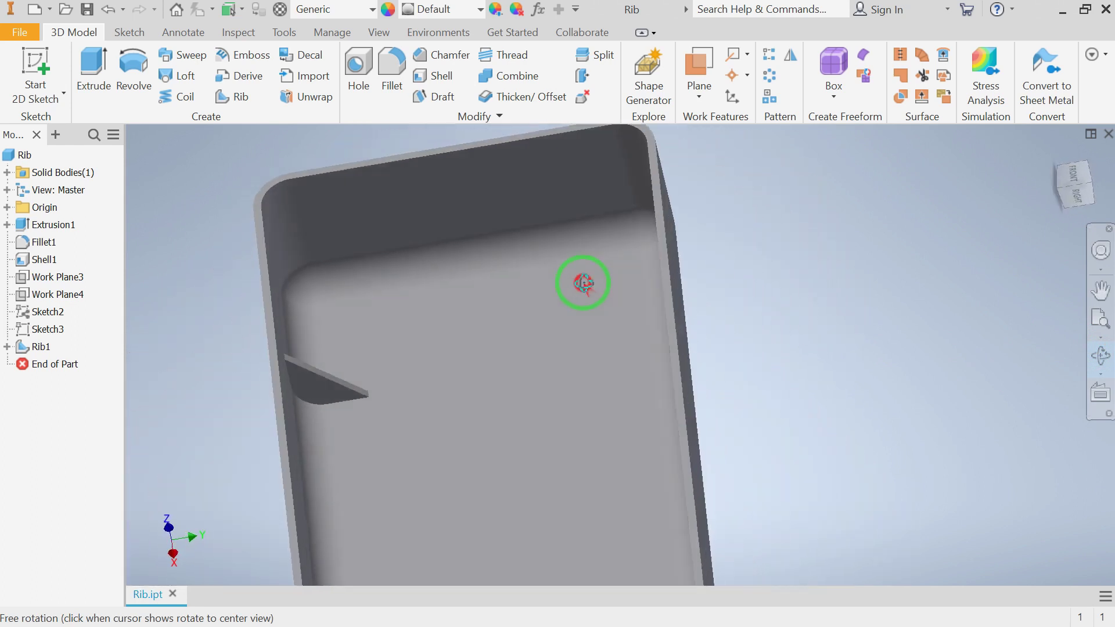
{"action": "left_click_drag", "start_coordinate": [583, 283], "coordinate": [528, 289]}
{"action": "middle_click_drag", "start_coordinate": [528, 289], "coordinate": [742, 294]}
{"action": "mouse_move", "coordinate": [685, 291]}
{"action": "left_mouse_down"}
{"action": "mouse_move", "coordinate": [655, 319]}
{"action": "mouse_move", "coordinate": [730, 281]}
{"action": "mouse_move", "coordinate": [776, 291]}
{"action": "mouse_move", "coordinate": [688, 312]}
{"action": "mouse_move", "coordinate": [700, 316]}
{"action": "mouse_move", "coordinate": [692, 306]}
{"action": "left_mouse_up"}
{"action": "scroll", "coordinate": [683, 302], "scroll_direction": "up", "scroll_amount": 2}
{"action": "scroll", "coordinate": [675, 303], "scroll_direction": "down", "scroll_amount": 3}
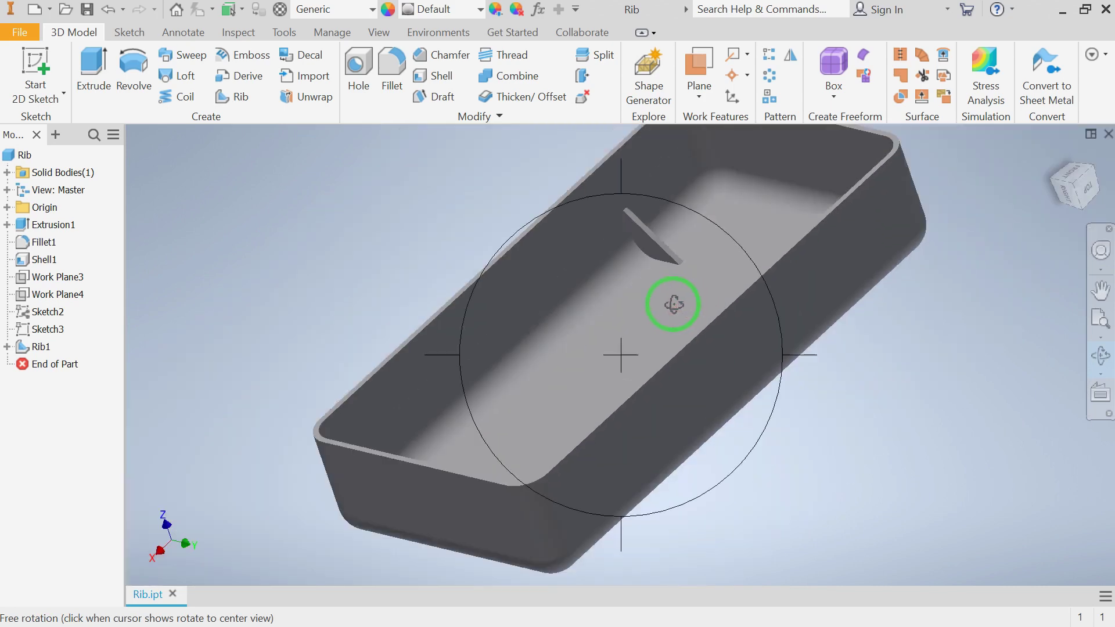
{"action": "scroll", "coordinate": [674, 304], "scroll_direction": "down", "scroll_amount": 2}
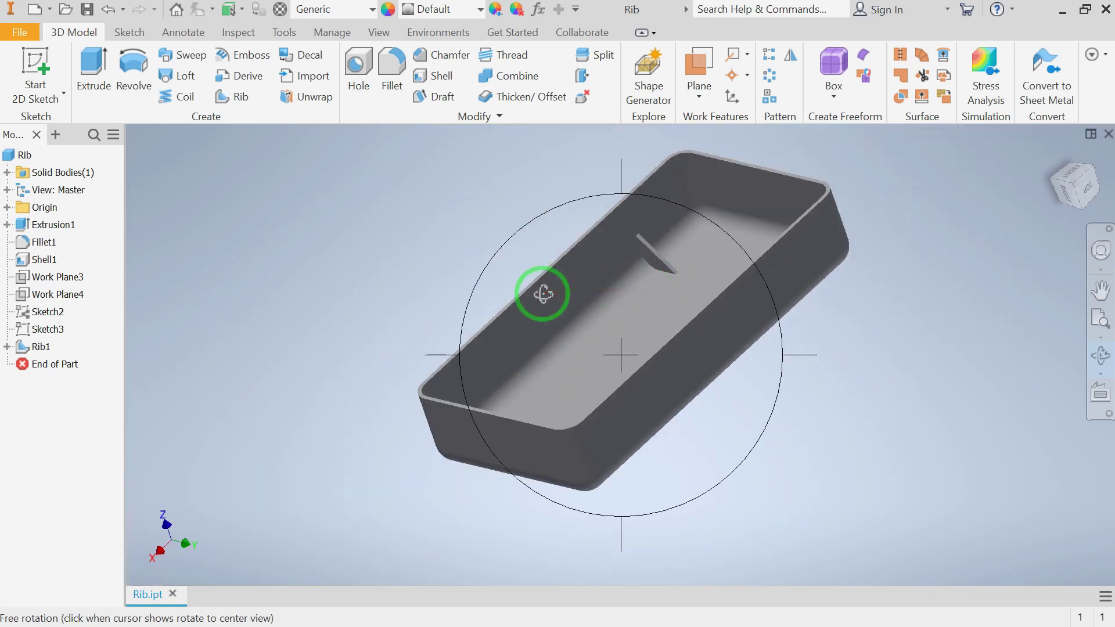
{"action": "left_click_drag", "start_coordinate": [511, 324], "coordinate": [561, 339]}
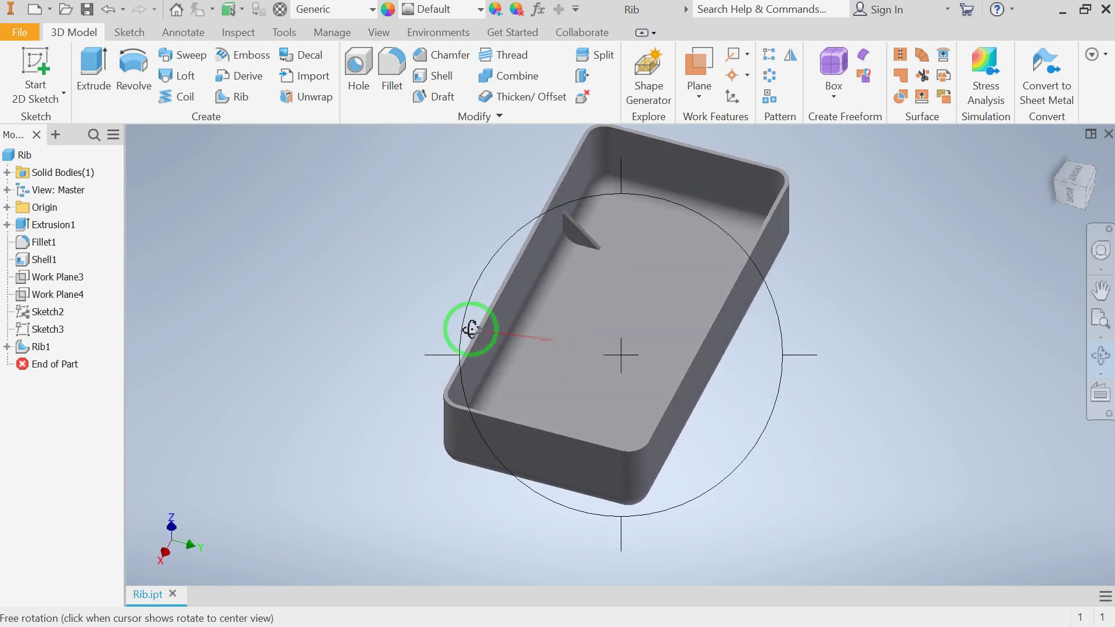
Make Sketch3 visible on the tray floor.
{"action": "left_click", "coordinate": [36, 330]}
{"action": "right_click", "coordinate": [37, 337]}
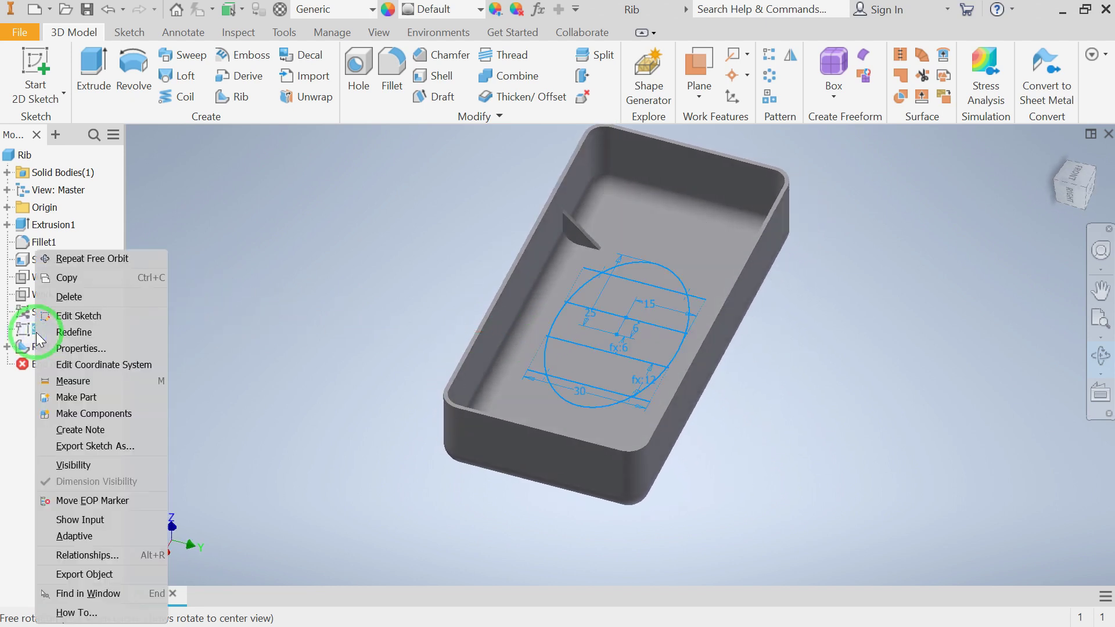
{"action": "left_click", "coordinate": [88, 468]}
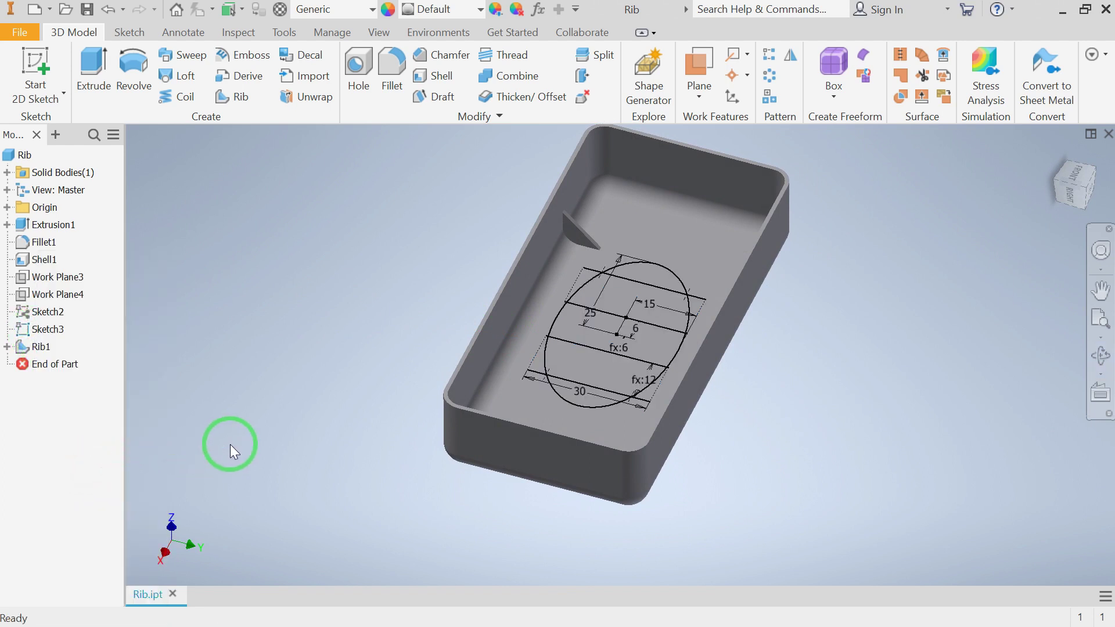
Start a 1 mm rib using the ellipse and four crossing lines as its profile.
{"action": "left_click", "coordinate": [237, 97]}
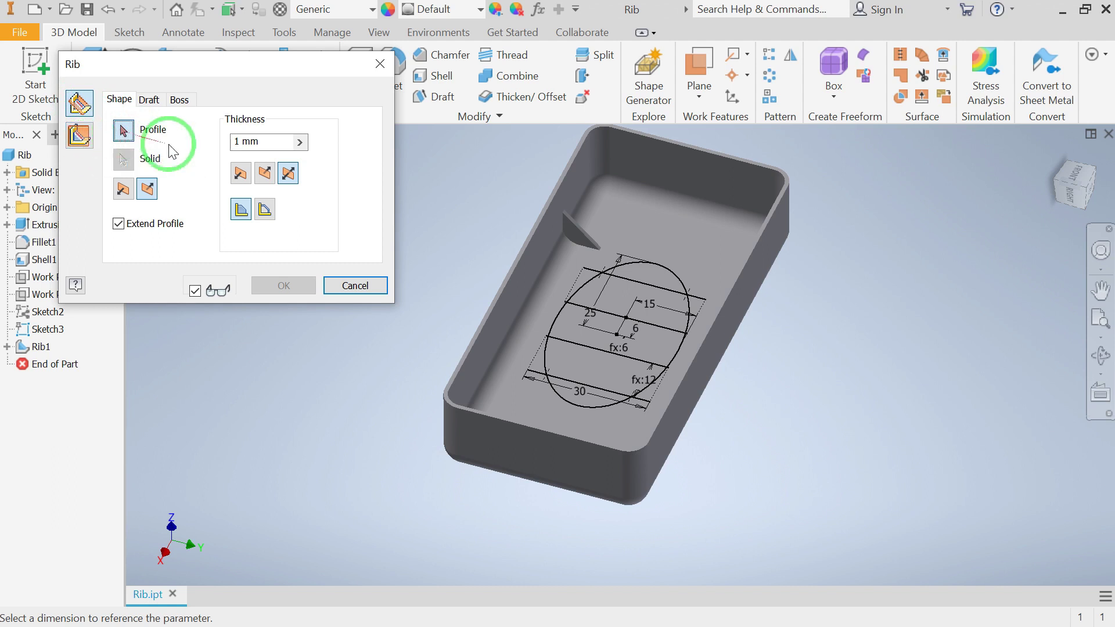
{"action": "left_click", "coordinate": [122, 132]}
{"action": "left_click", "coordinate": [649, 277]}
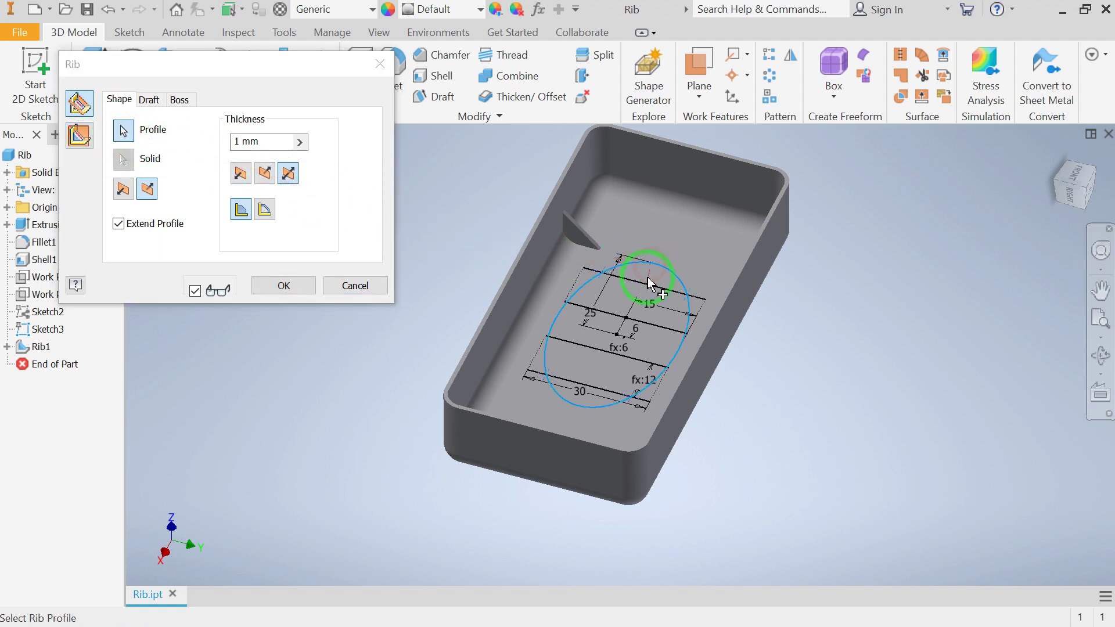
{"action": "left_click", "coordinate": [649, 284]}
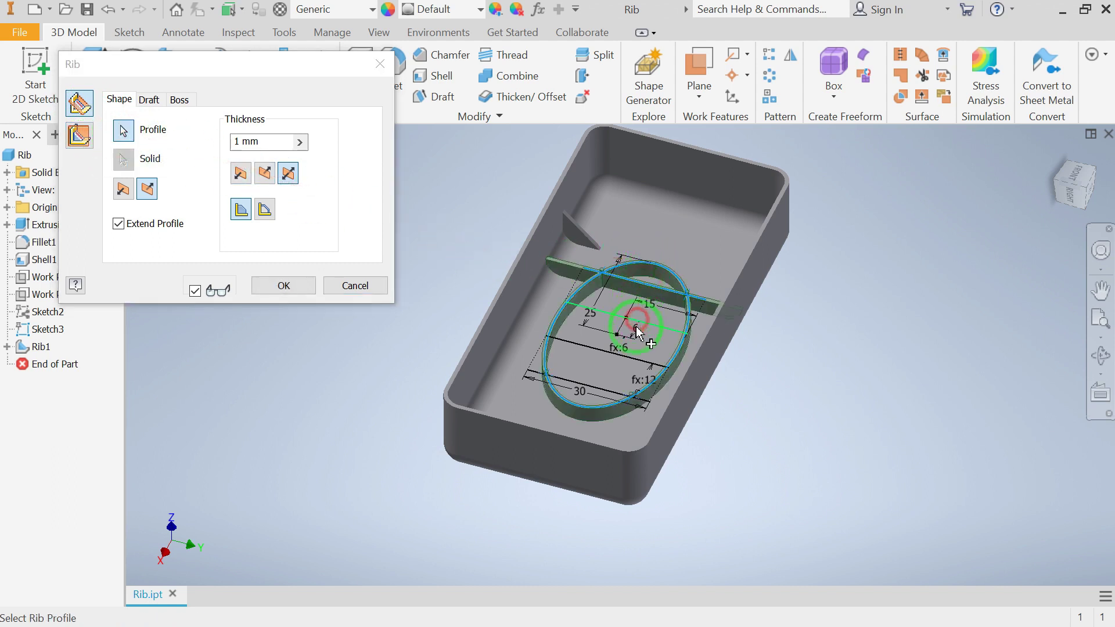
{"action": "left_click", "coordinate": [639, 323]}
{"action": "left_click", "coordinate": [638, 362]}
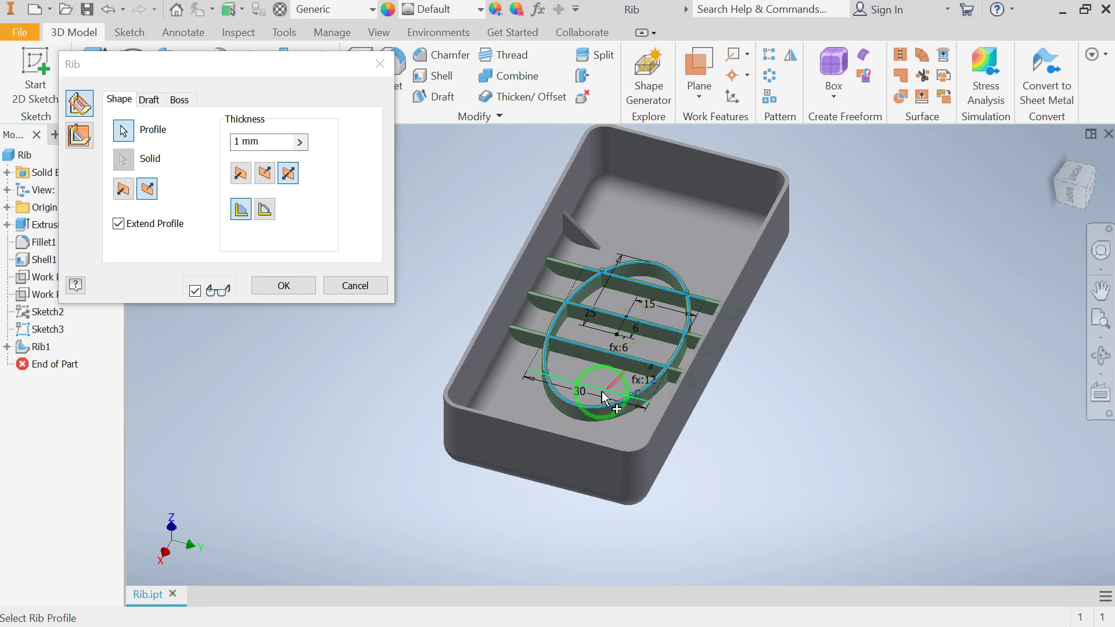
{"action": "left_click", "coordinate": [604, 393]}
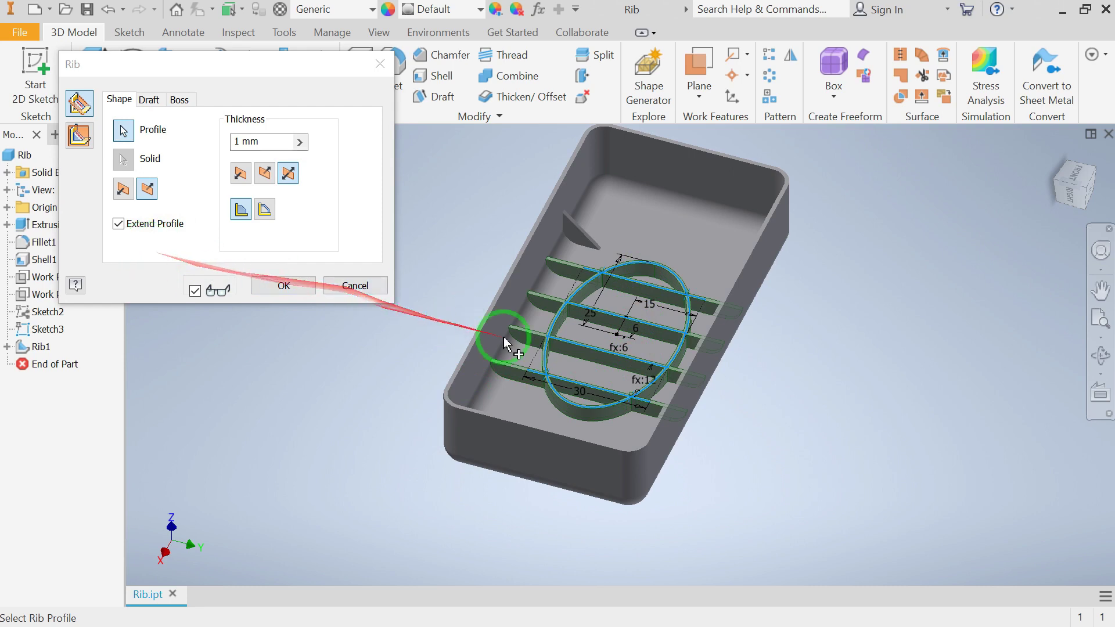
{"action": "scroll", "coordinate": [631, 348], "scroll_direction": "up", "scroll_amount": 3}
{"action": "scroll", "coordinate": [630, 357], "scroll_direction": "down", "scroll_amount": 3}
{"action": "scroll", "coordinate": [598, 319], "scroll_direction": "up", "scroll_amount": 6}
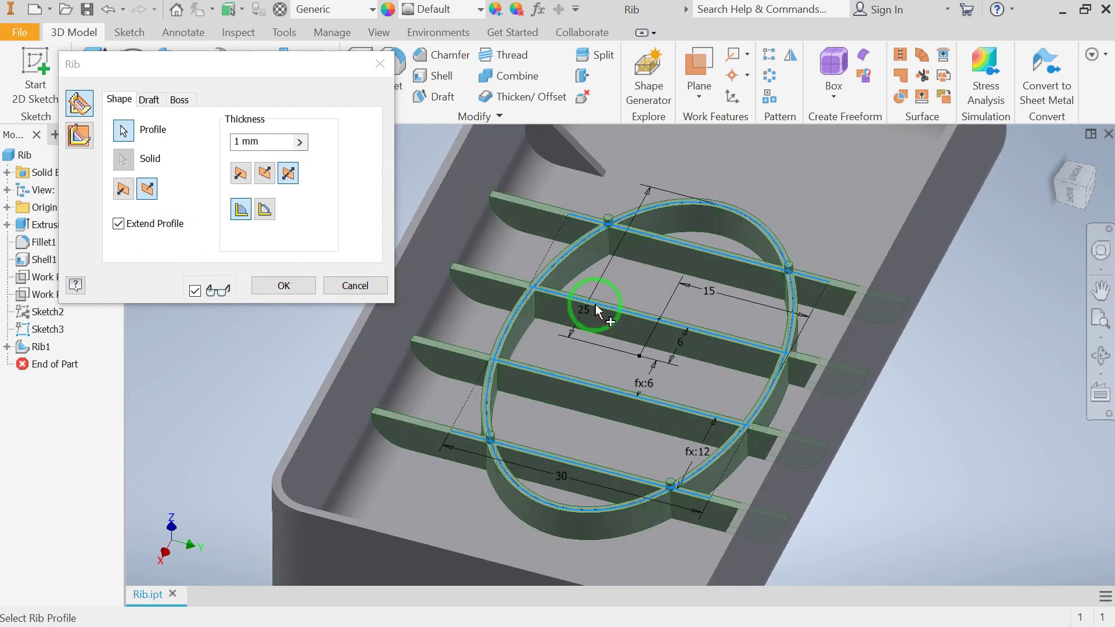
{"action": "left_click", "coordinate": [124, 225]}
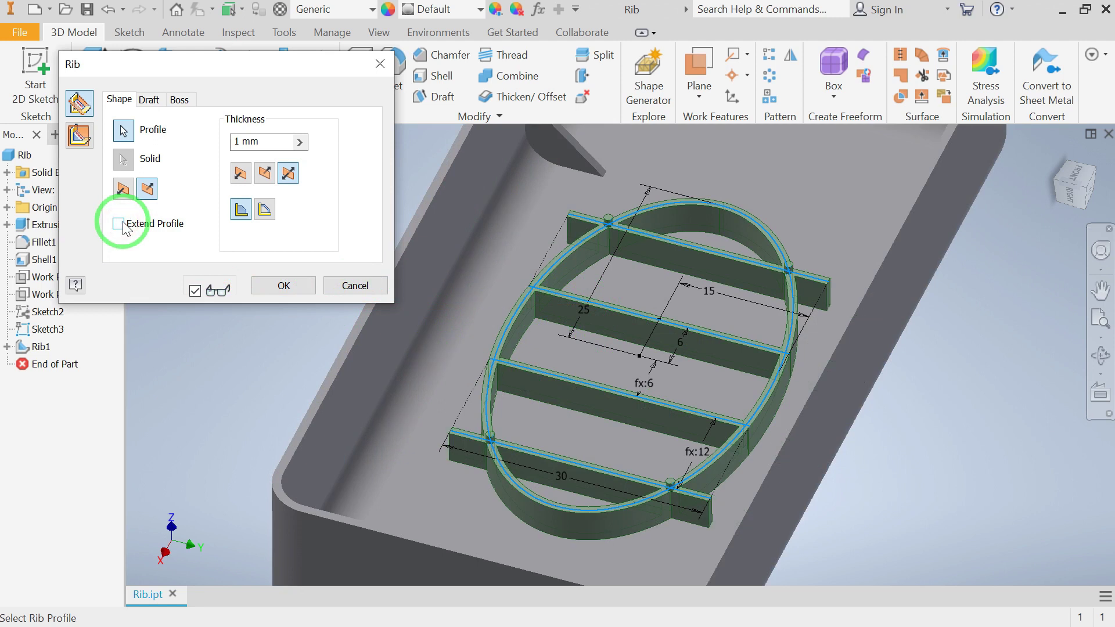
{"action": "left_click", "coordinate": [120, 224]}
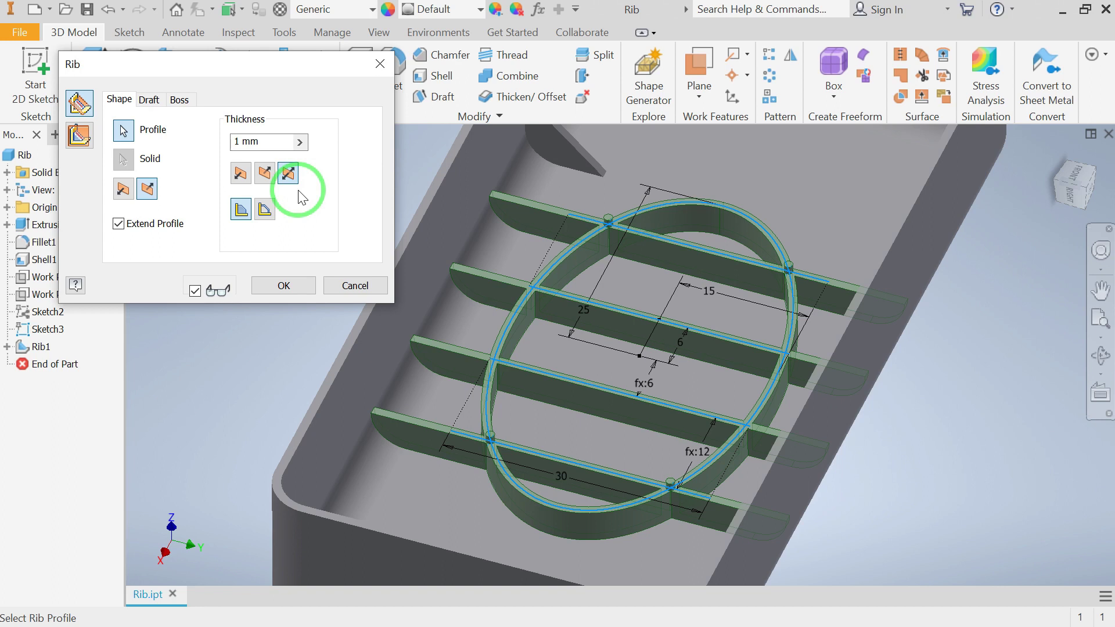
Give the ribs a finite height and rotate the view to inspect them.
{"action": "left_click", "coordinate": [265, 209]}
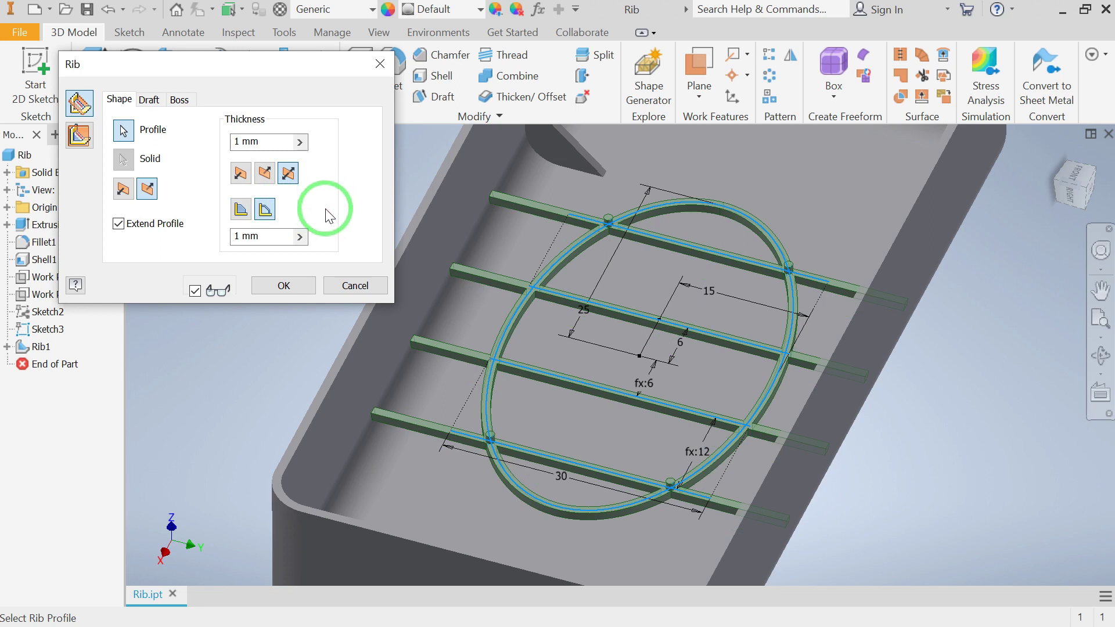
{"action": "left_click", "coordinate": [231, 237]}
{"action": "double_click", "coordinate": [232, 237]}
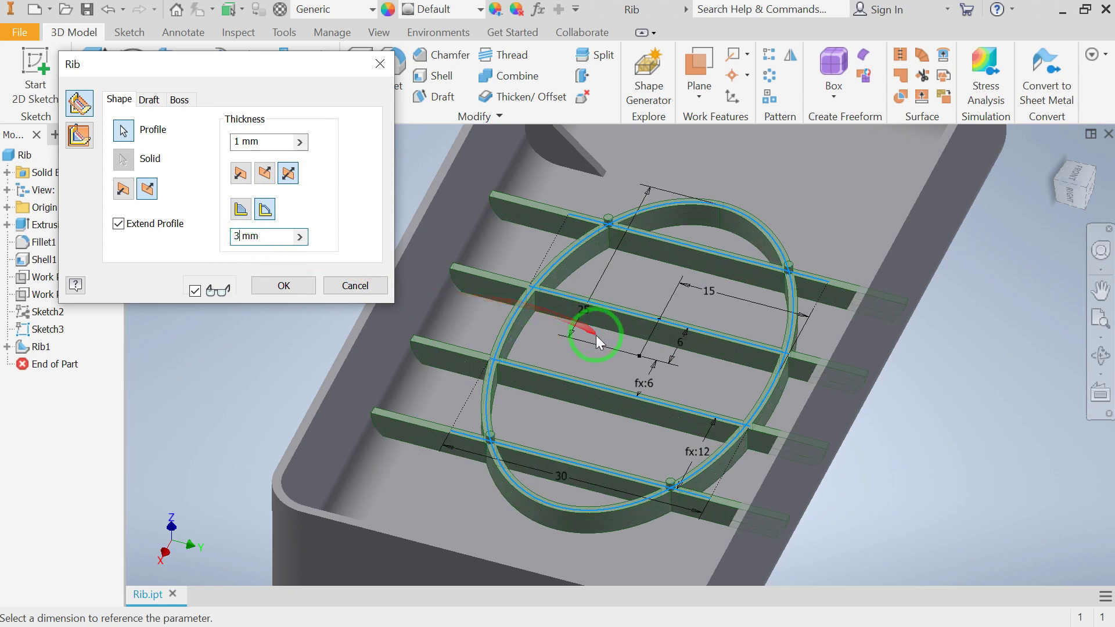
{"action": "scroll", "coordinate": [593, 334], "scroll_direction": "up", "scroll_amount": 3}
{"action": "left_click", "coordinate": [1101, 355]}
{"action": "left_click_drag", "start_coordinate": [751, 357], "coordinate": [585, 405]}
{"action": "scroll", "coordinate": [839, 325], "scroll_direction": "up", "scroll_amount": 4}
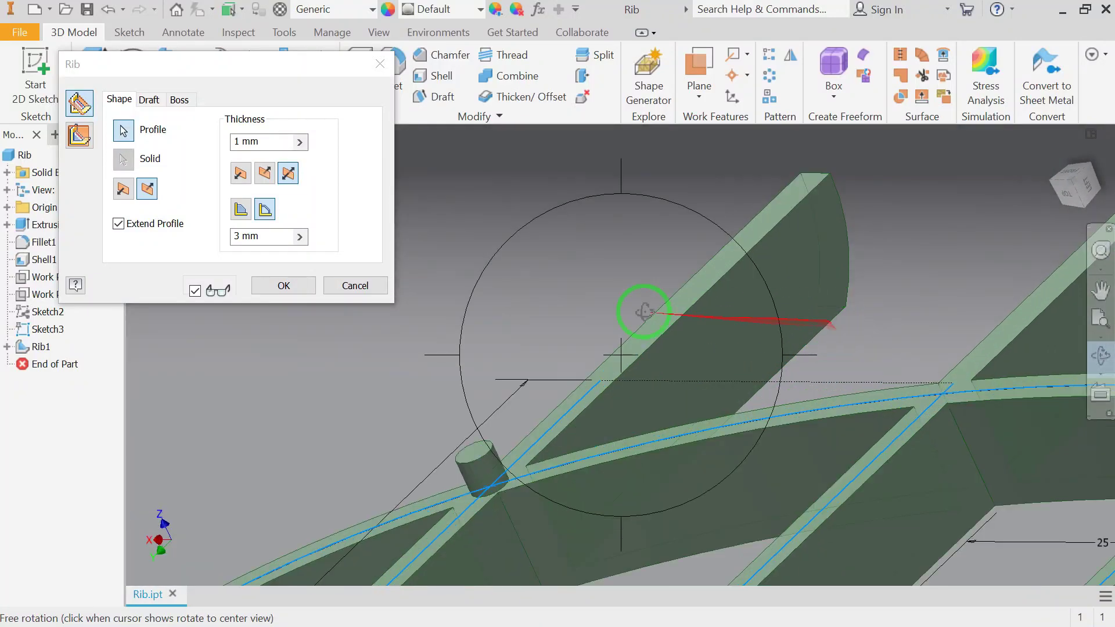
Try 2 mm and 3 mm rib heights, then switch the extent to To Next.
{"action": "left_click", "coordinate": [240, 237]}
{"action": "left_click_drag", "start_coordinate": [240, 237], "coordinate": [233, 238]}
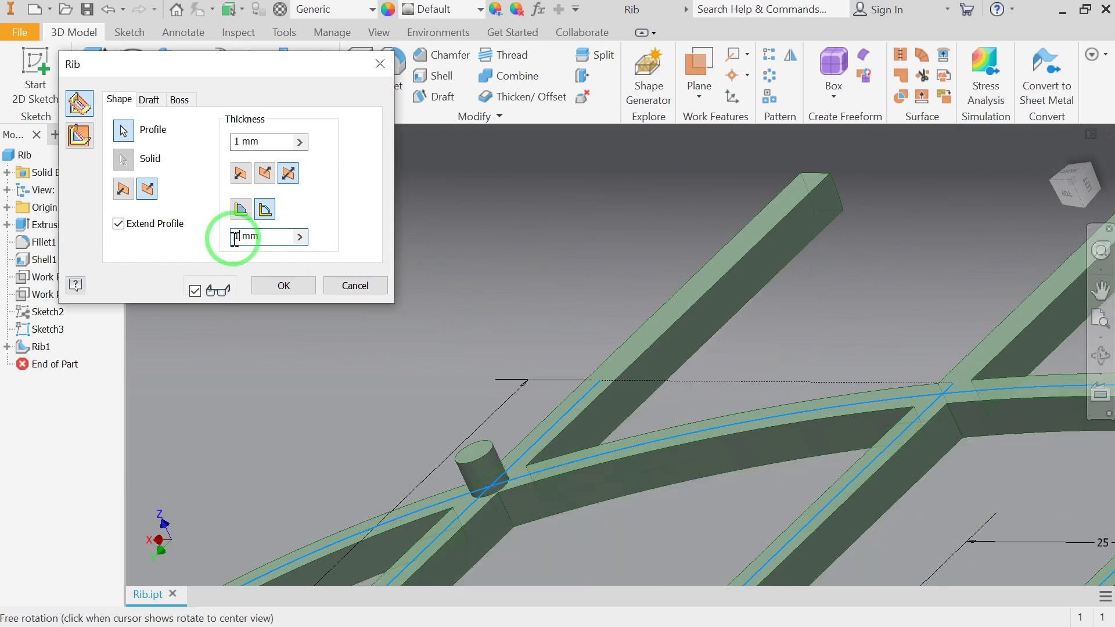
{"action": "left_click", "coordinate": [239, 237]}
{"action": "left_click_drag", "start_coordinate": [239, 238], "coordinate": [240, 251]}
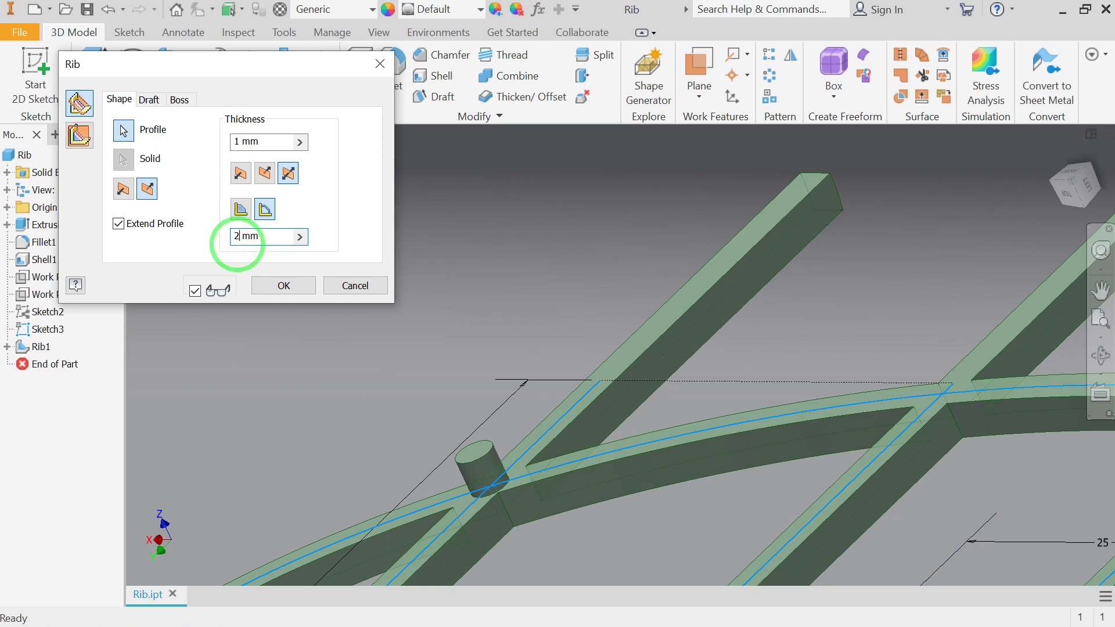
{"action": "type", "text": "2"}
{"action": "left_click", "coordinate": [233, 241]}
{"action": "left_click_drag", "start_coordinate": [233, 241], "coordinate": [240, 244]}
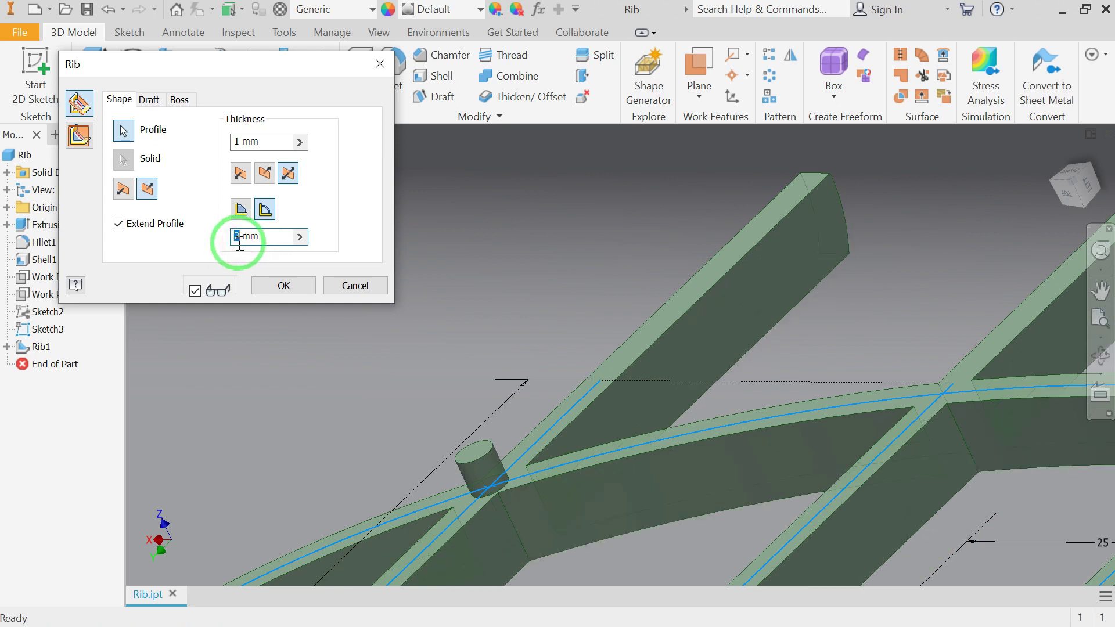
{"action": "type", "text": "3"}
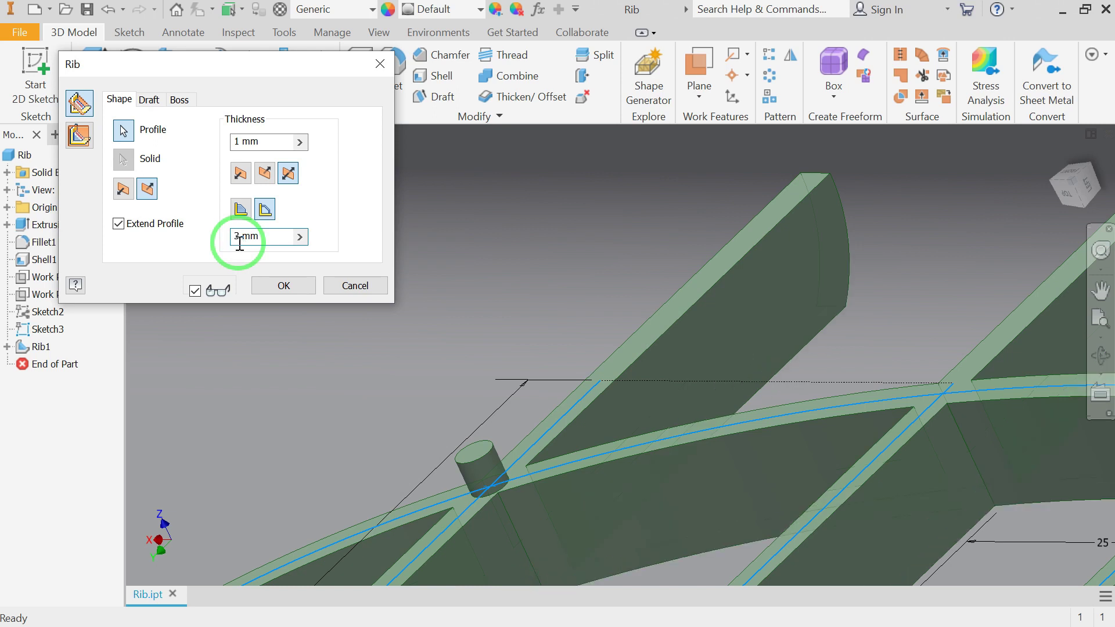
{"action": "left_click", "coordinate": [242, 210]}
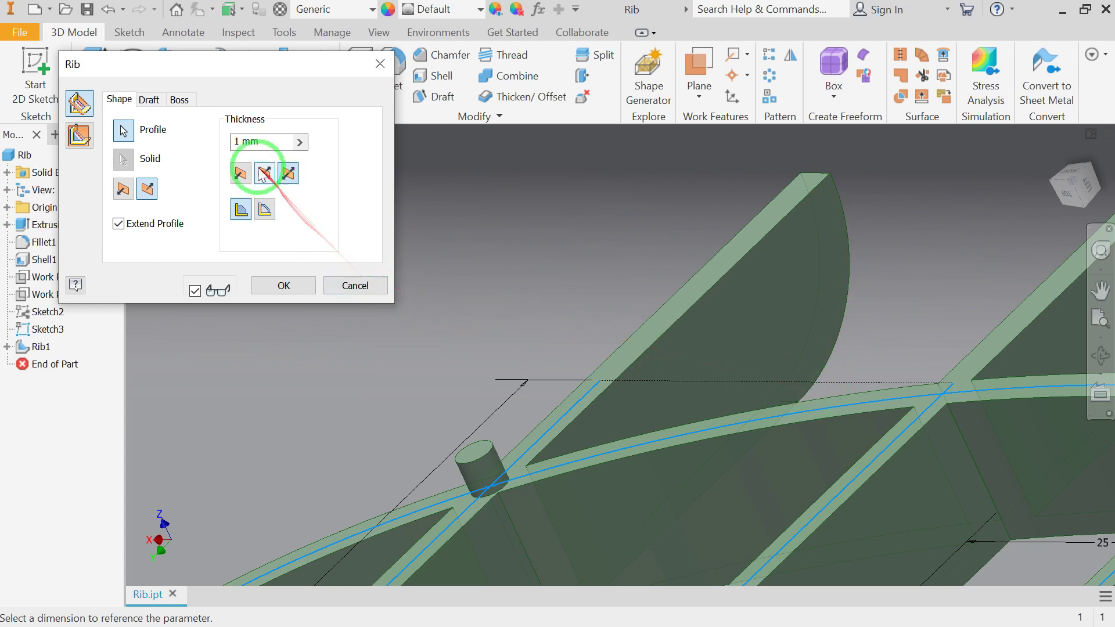
Open the rib draft settings and rotate the view so the ribs stand vertical.
{"action": "left_click", "coordinate": [148, 101]}
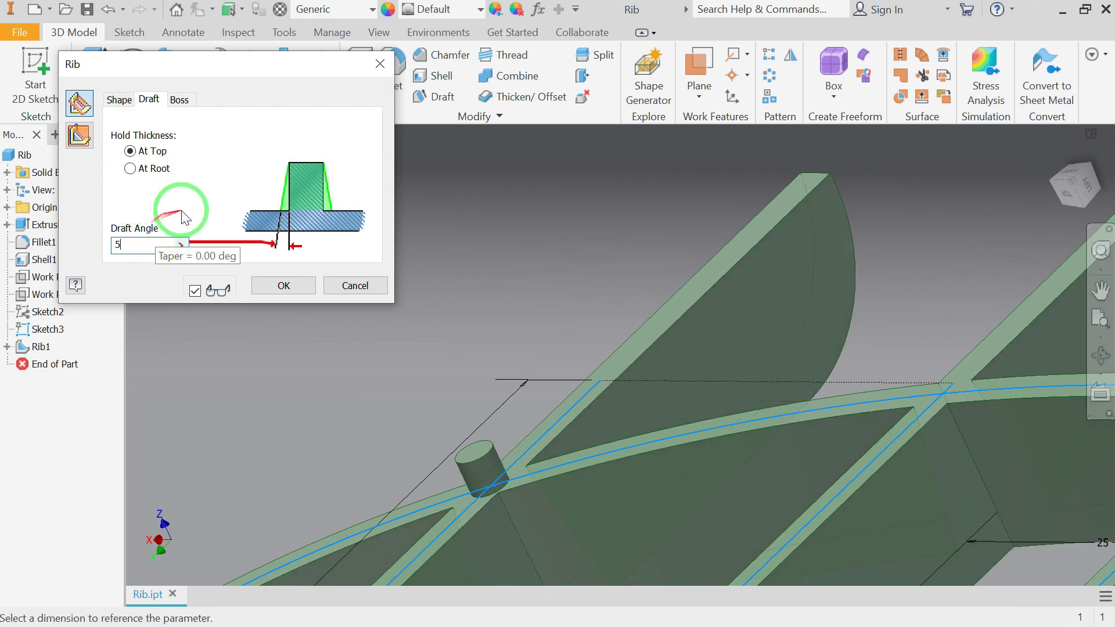
{"action": "left_click", "coordinate": [1102, 355]}
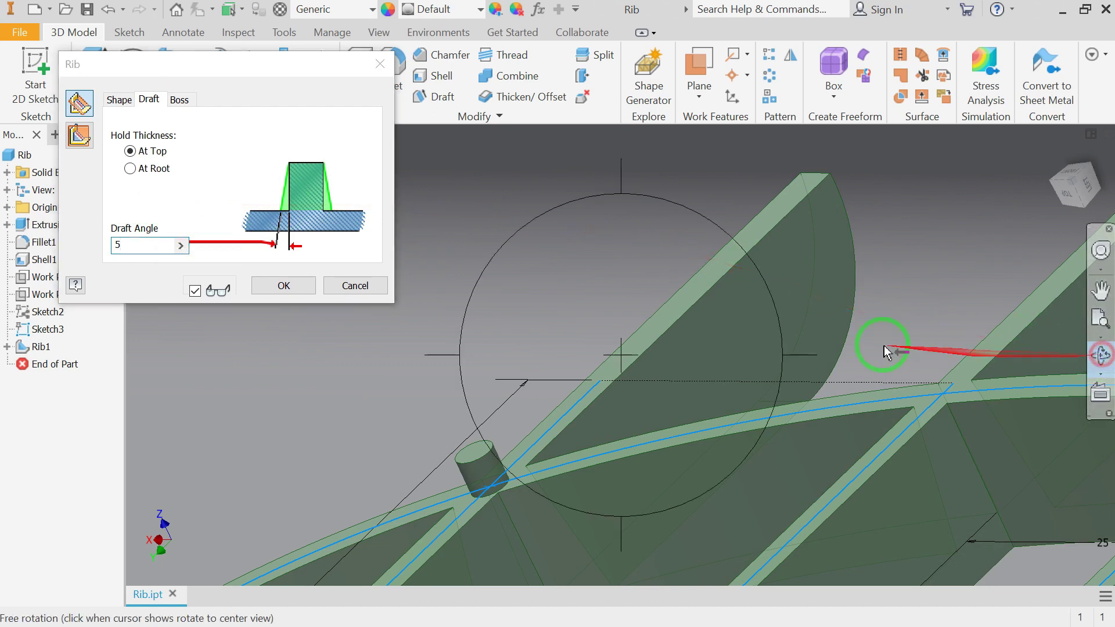
{"action": "left_click_drag", "start_coordinate": [835, 338], "coordinate": [672, 319]}
{"action": "left_click", "coordinate": [673, 317]}
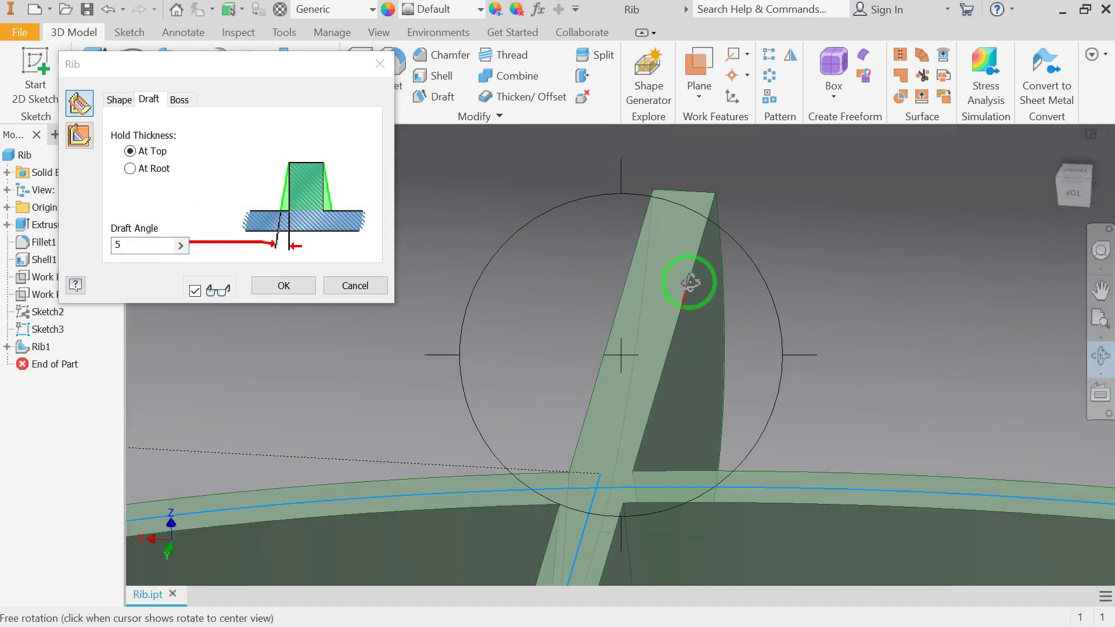
Compare thickness At Top versus At Root, leaving At Root with a 5° draft.
{"action": "left_click", "coordinate": [132, 173]}
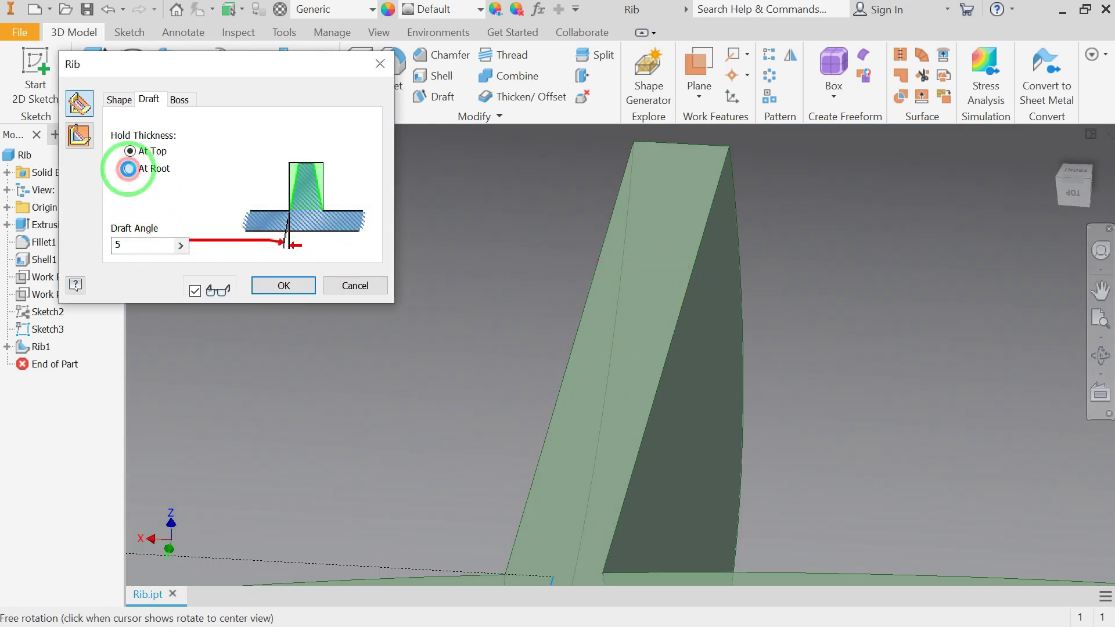
{"action": "scroll", "coordinate": [684, 406], "scroll_direction": "down", "scroll_amount": 4}
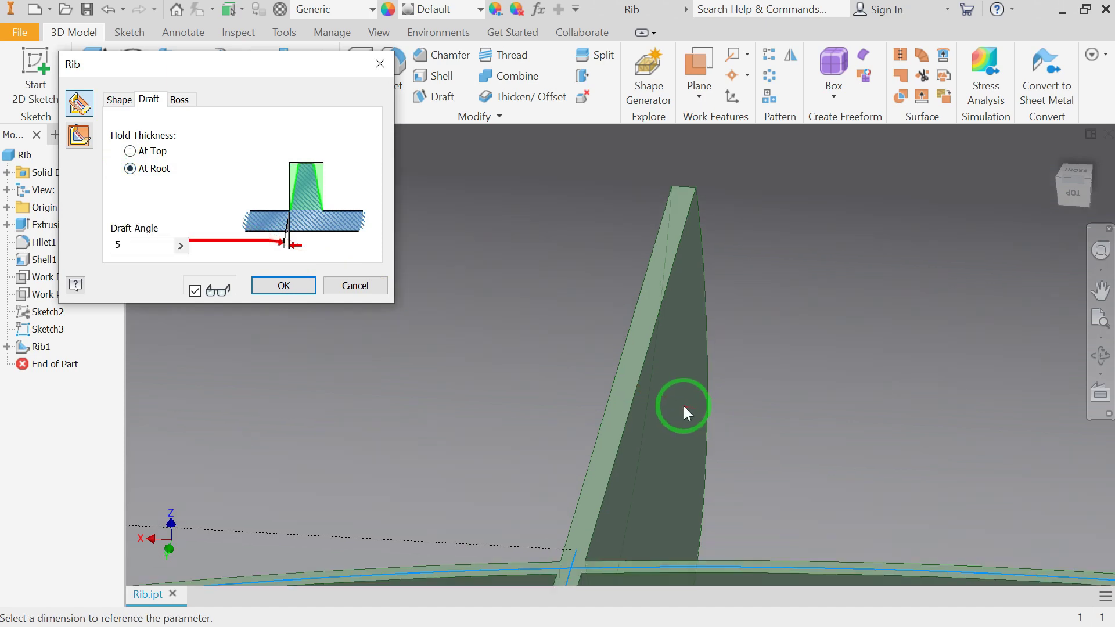
{"action": "left_click", "coordinate": [131, 152]}
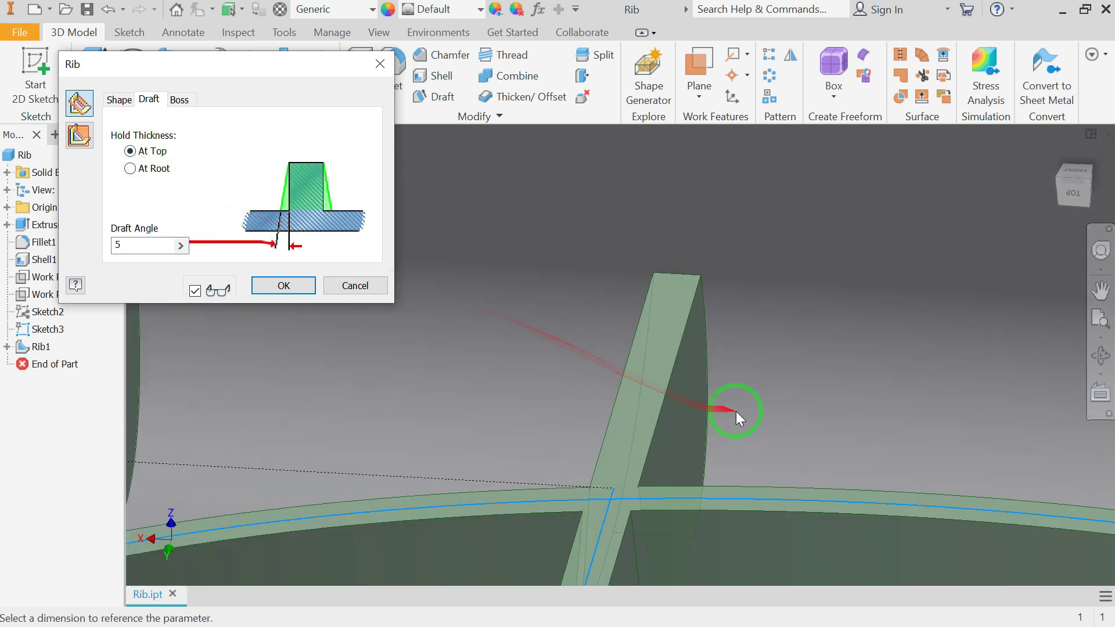
{"action": "left_click", "coordinate": [1099, 356]}
{"action": "left_click_drag", "start_coordinate": [697, 406], "coordinate": [132, 174]}
{"action": "left_click", "coordinate": [132, 173]}
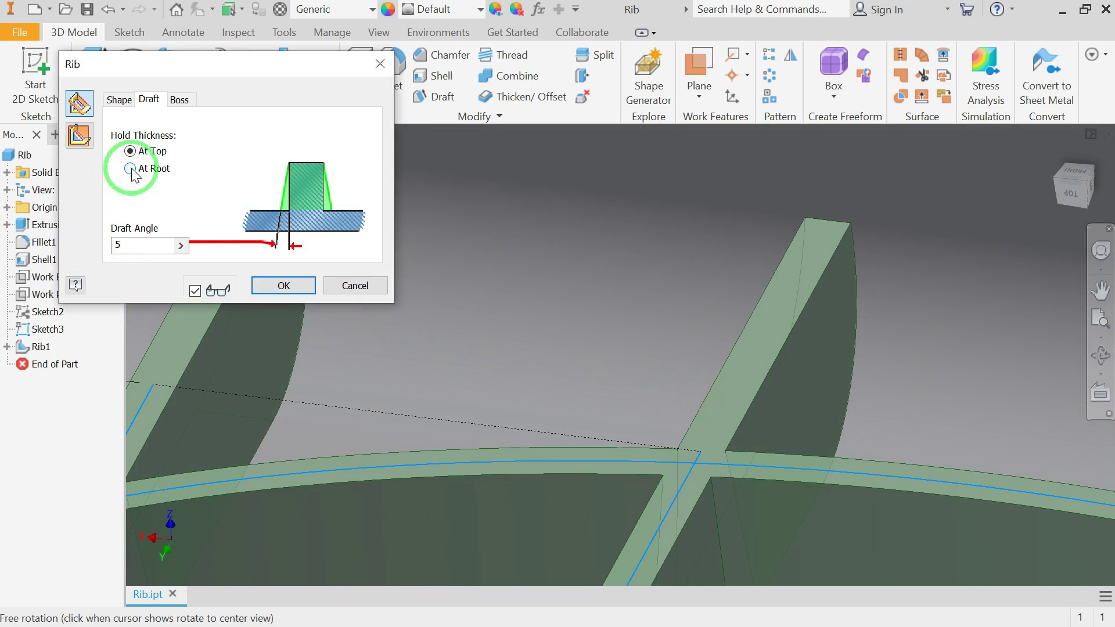
{"action": "left_click", "coordinate": [130, 169]}
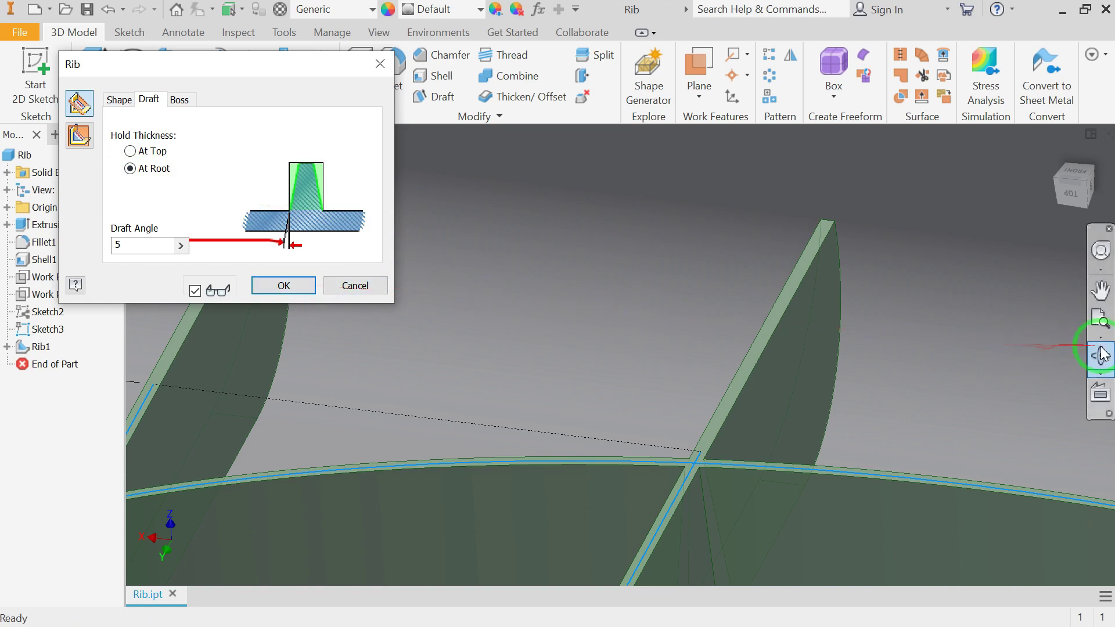
{"action": "scroll", "coordinate": [614, 366], "scroll_direction": "up", "scroll_amount": 3}
{"action": "scroll", "coordinate": [612, 360], "scroll_direction": "down", "scroll_amount": 3}
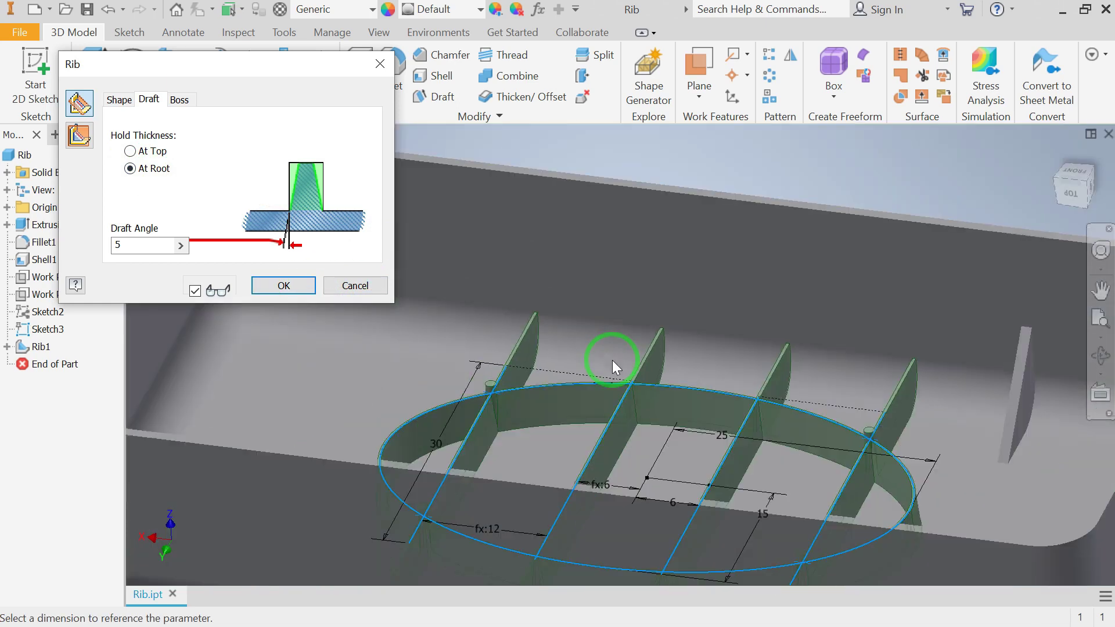
{"action": "left_click", "coordinate": [1101, 356]}
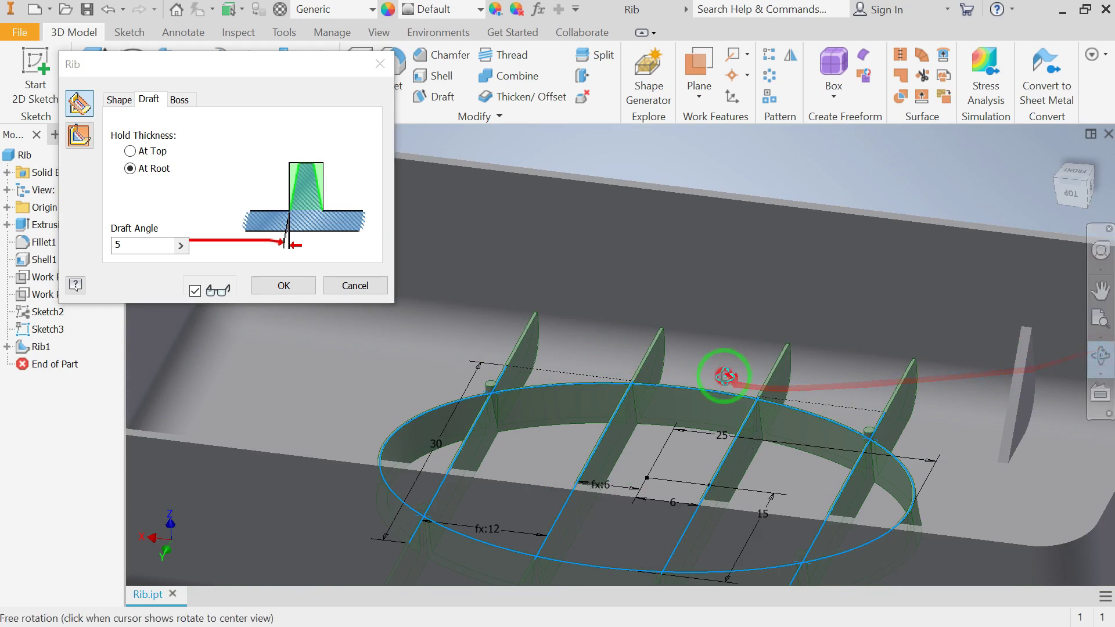
{"action": "mouse_move", "coordinate": [722, 381]}
{"action": "left_mouse_down"}
{"action": "mouse_move", "coordinate": [716, 407]}
{"action": "mouse_move", "coordinate": [702, 388]}
{"action": "left_mouse_up"}
{"action": "scroll", "coordinate": [702, 388], "scroll_direction": "down", "scroll_amount": 2}
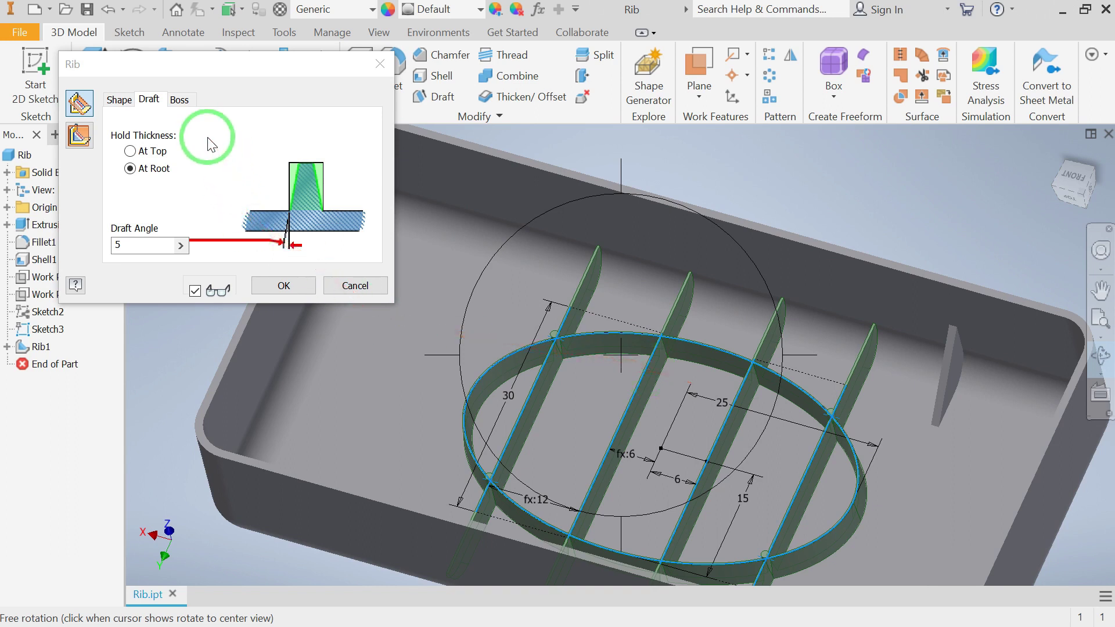
{"action": "left_click", "coordinate": [179, 101]}
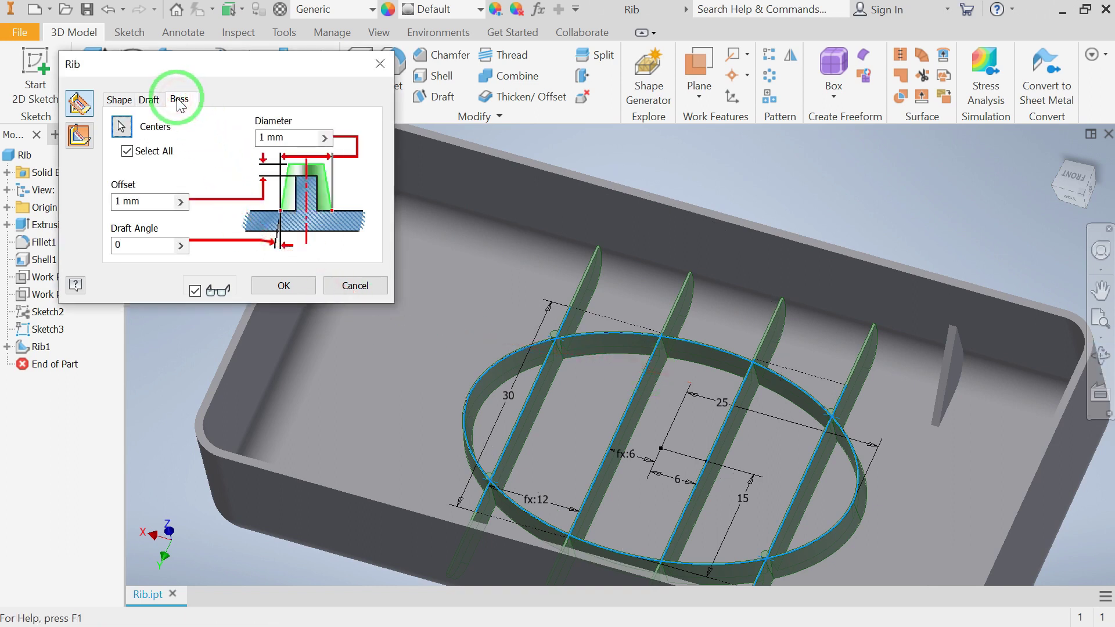
{"action": "scroll", "coordinate": [731, 367], "scroll_direction": "up", "scroll_amount": 2}
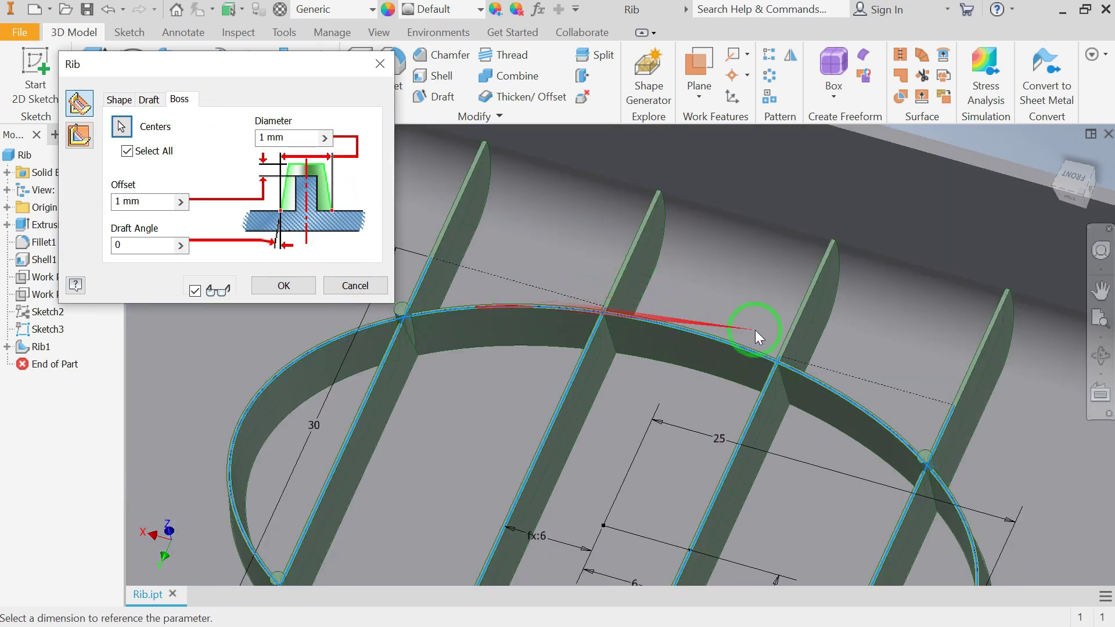
{"action": "scroll", "coordinate": [839, 392], "scroll_direction": "up", "scroll_amount": 2}
{"action": "scroll", "coordinate": [801, 401], "scroll_direction": "down", "scroll_amount": 1}
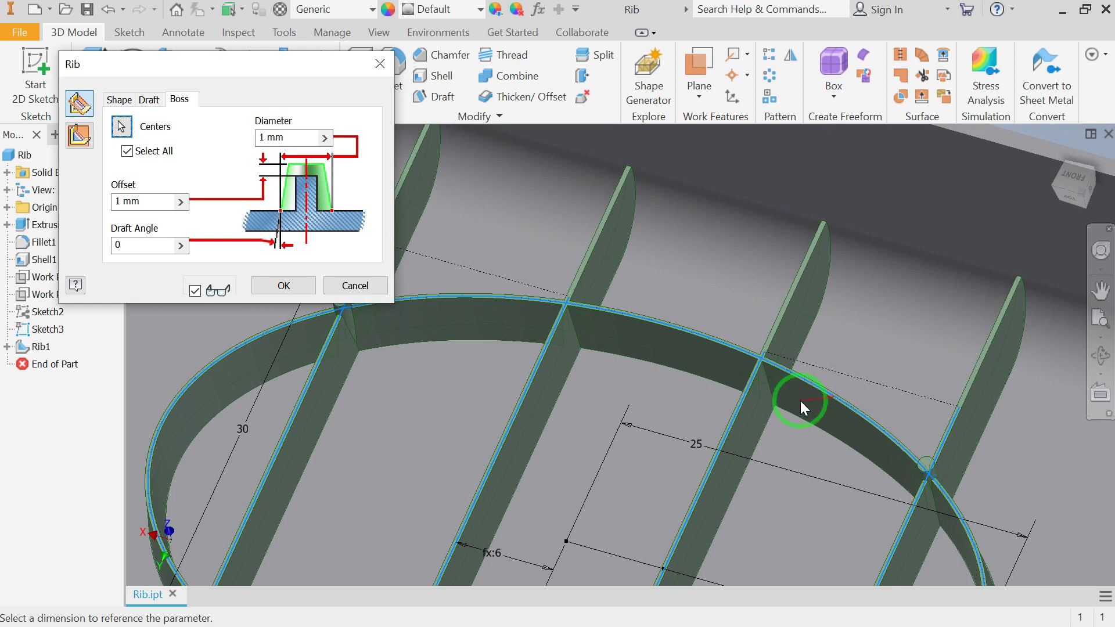
{"action": "left_click", "coordinate": [1099, 354]}
{"action": "left_click_drag", "start_coordinate": [727, 406], "coordinate": [690, 367]}
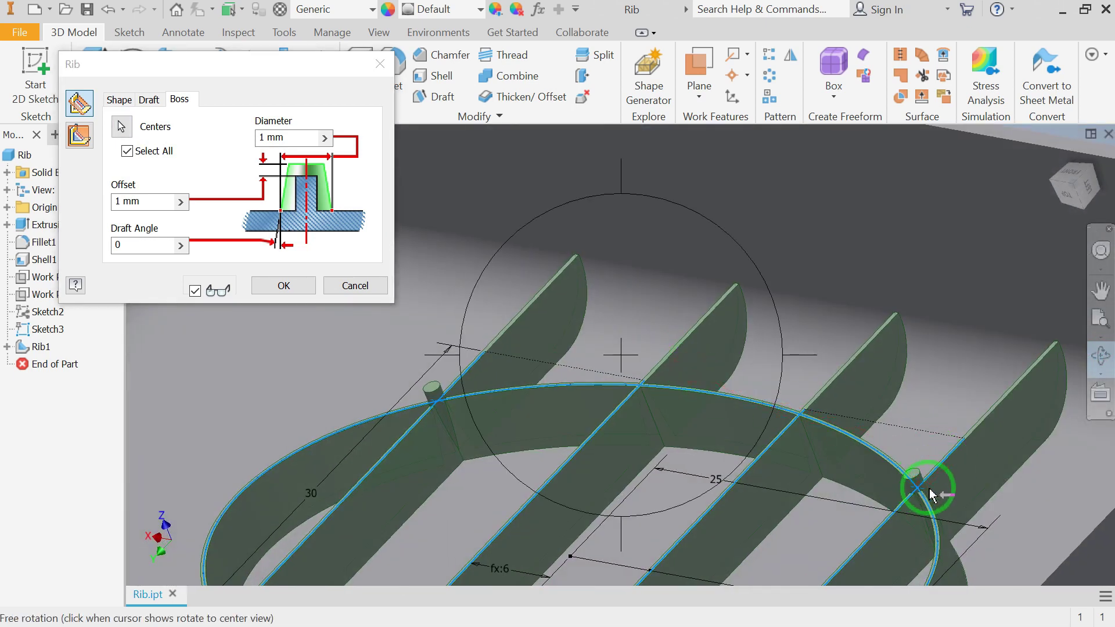
{"action": "scroll", "coordinate": [929, 491], "scroll_direction": "up", "scroll_amount": 2}
{"action": "scroll", "coordinate": [928, 503], "scroll_direction": "up", "scroll_amount": 2}
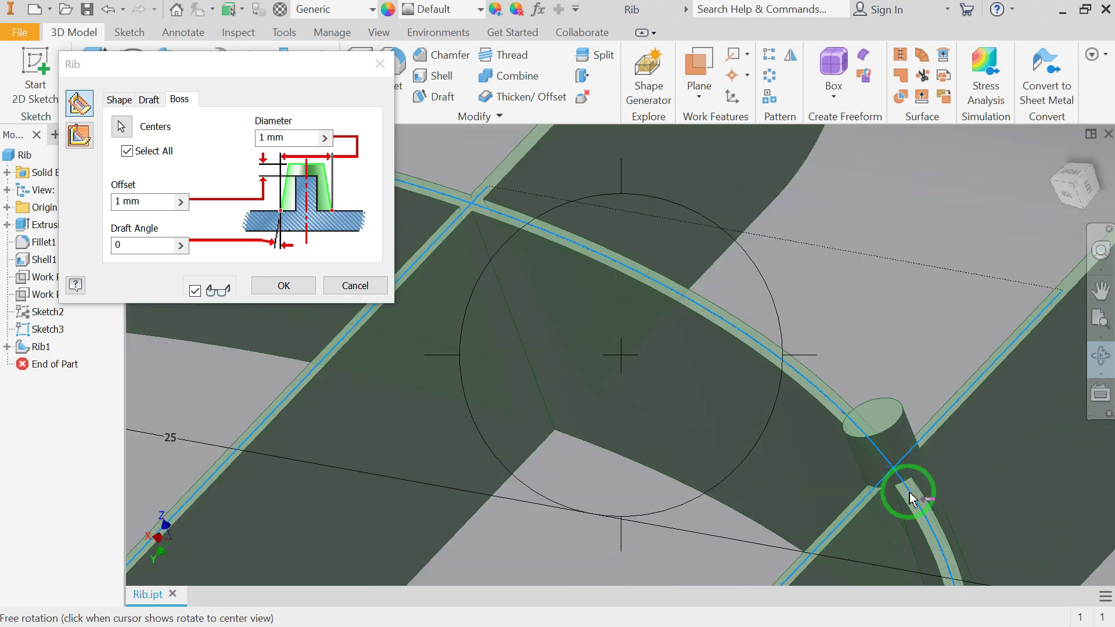
{"action": "scroll", "coordinate": [894, 473], "scroll_direction": "up", "scroll_amount": 1}
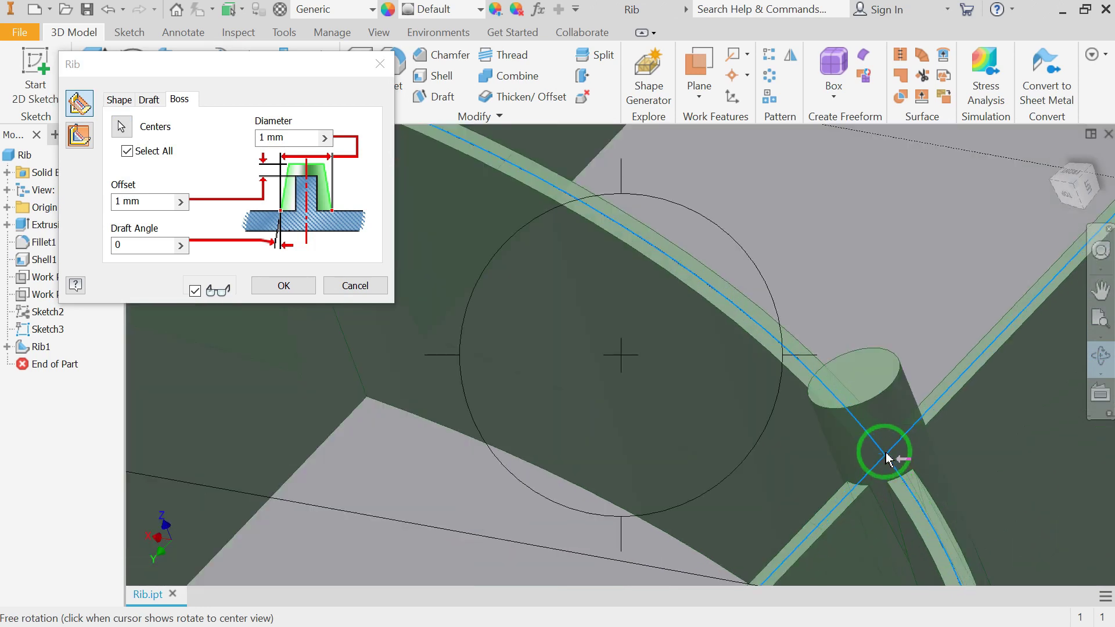
{"action": "left_click", "coordinate": [127, 151]}
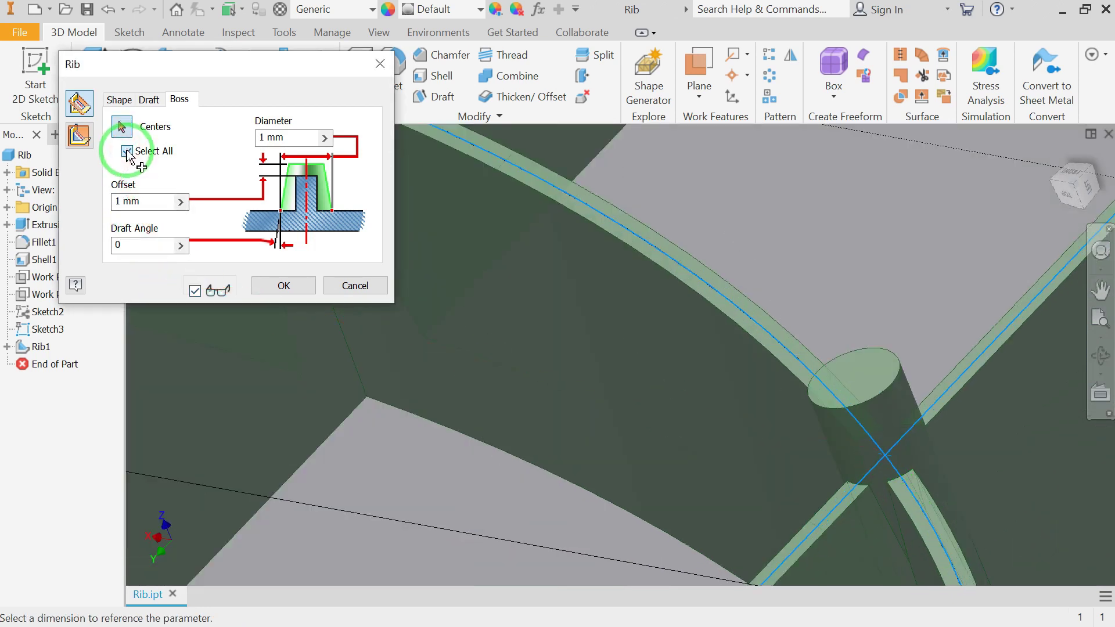
{"action": "left_click", "coordinate": [130, 156]}
{"action": "left_click", "coordinate": [887, 456]}
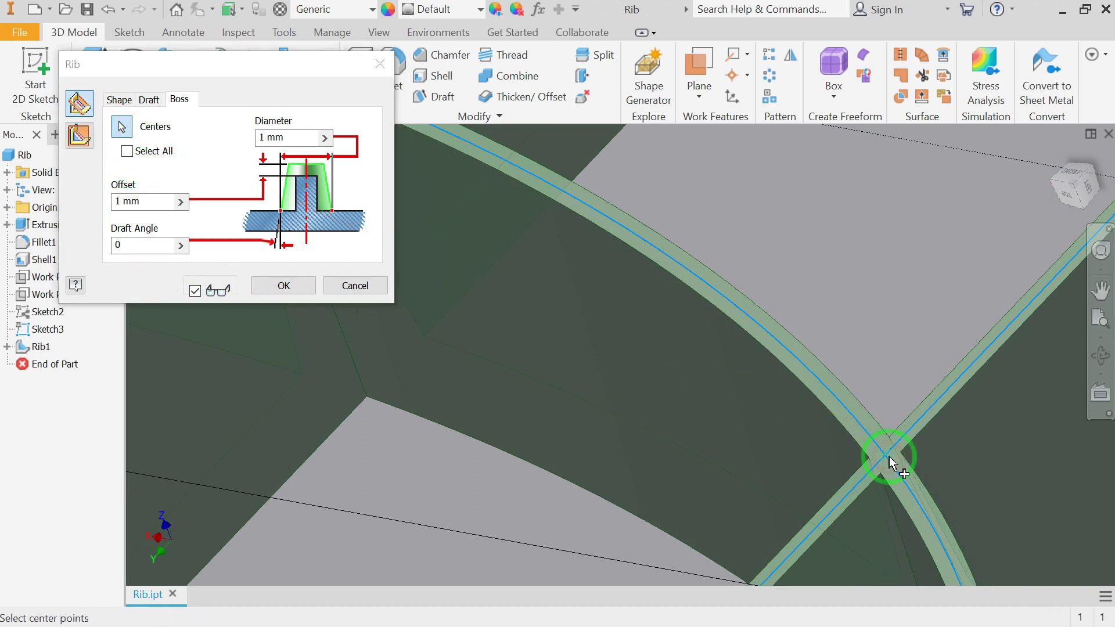
{"action": "left_click", "coordinate": [856, 482]}
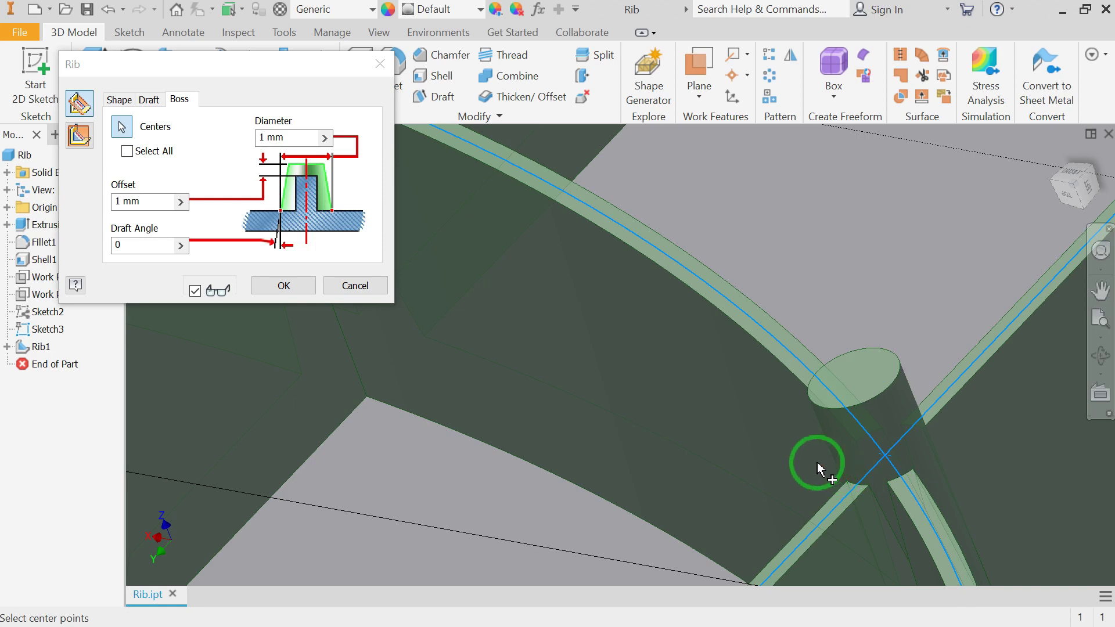
{"action": "scroll", "coordinate": [800, 455], "scroll_direction": "down", "scroll_amount": 10}
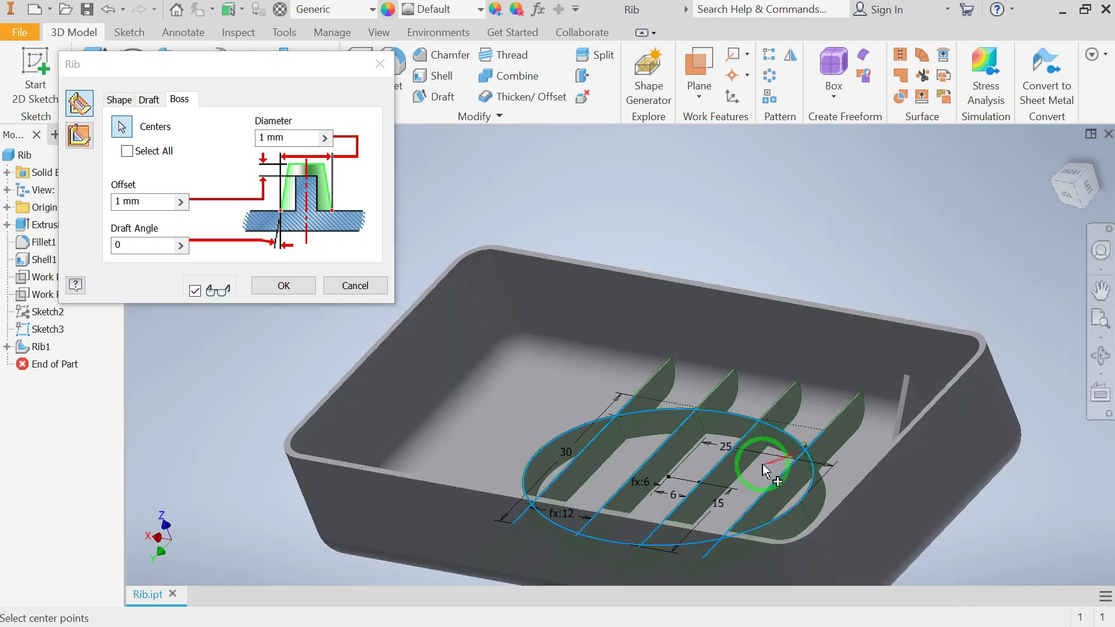
{"action": "scroll", "coordinate": [584, 415], "scroll_direction": "up", "scroll_amount": 5}
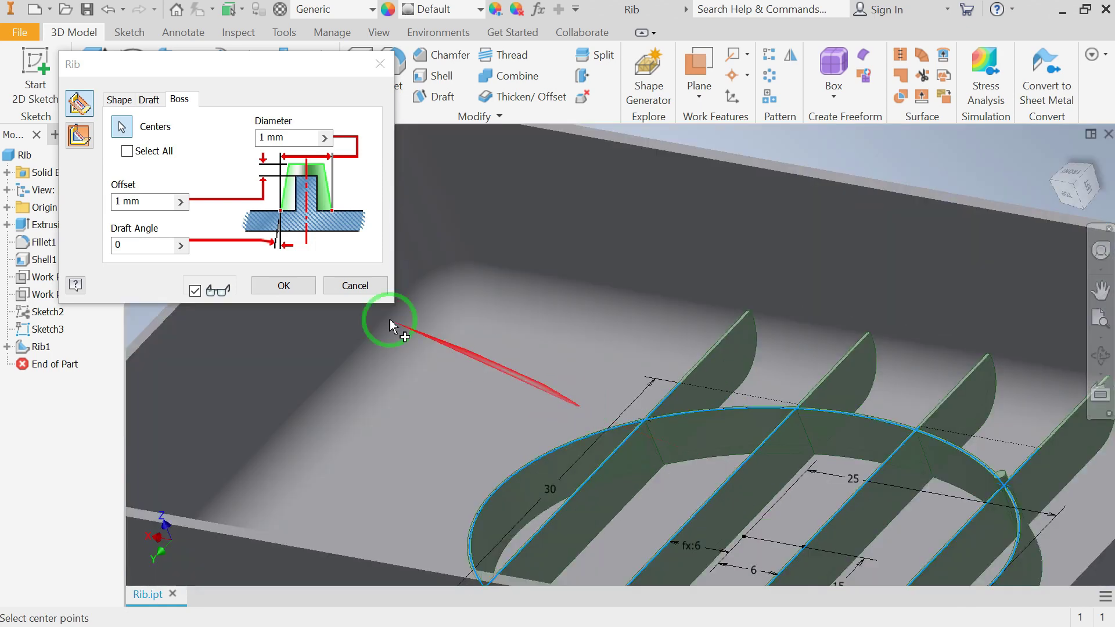
{"action": "left_click", "coordinate": [128, 153]}
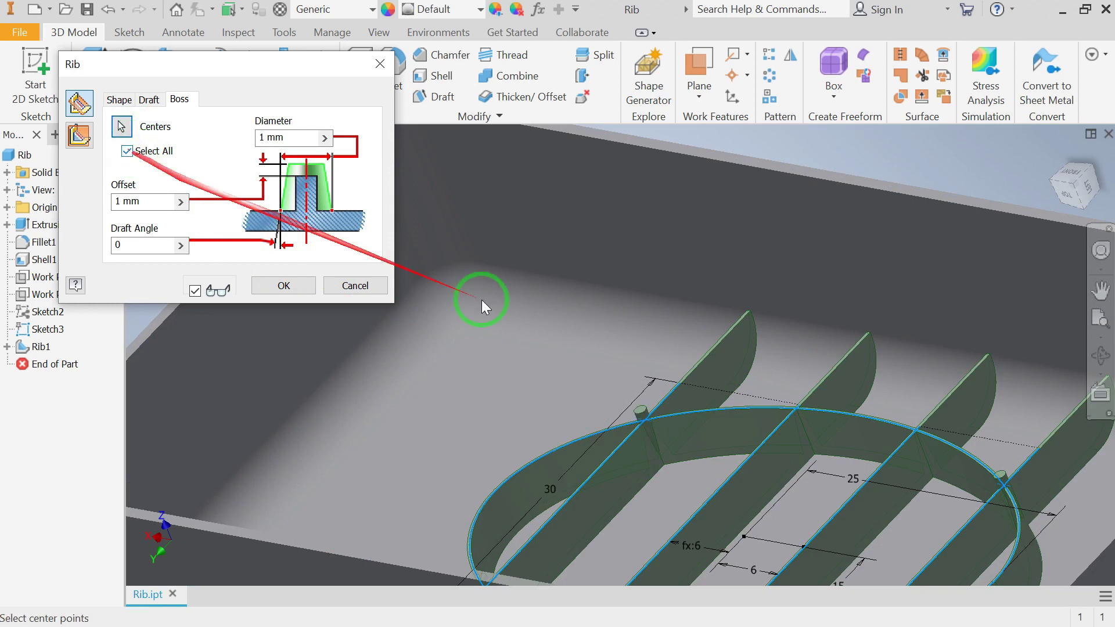
{"action": "scroll", "coordinate": [653, 419], "scroll_direction": "up", "scroll_amount": 6}
{"action": "scroll", "coordinate": [553, 383], "scroll_direction": "up", "scroll_amount": 2}
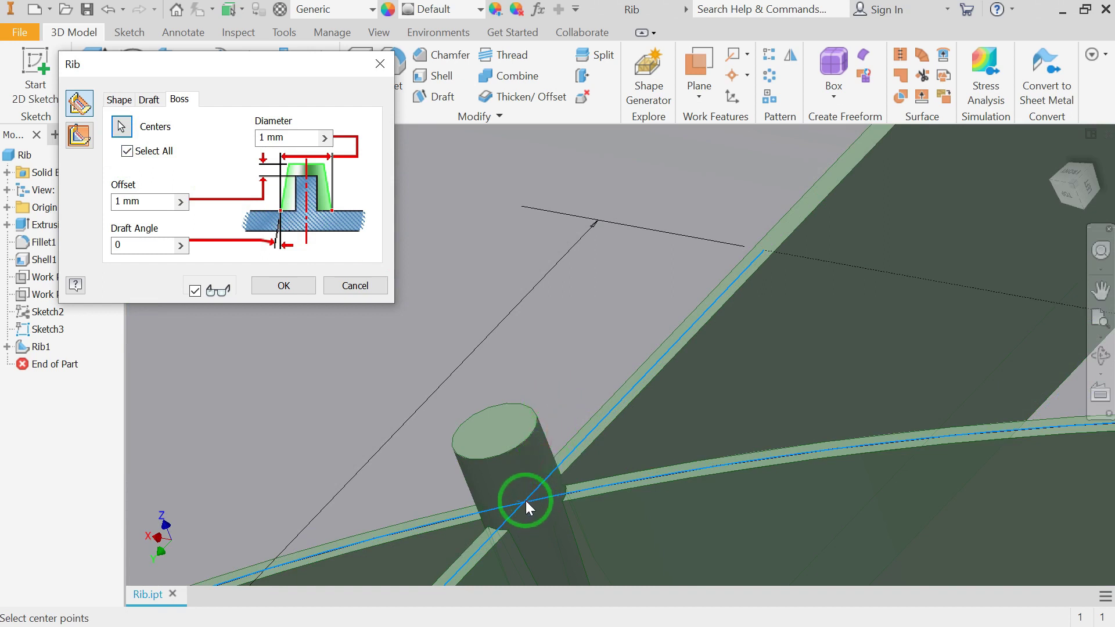
{"action": "left_click", "coordinate": [127, 151]}
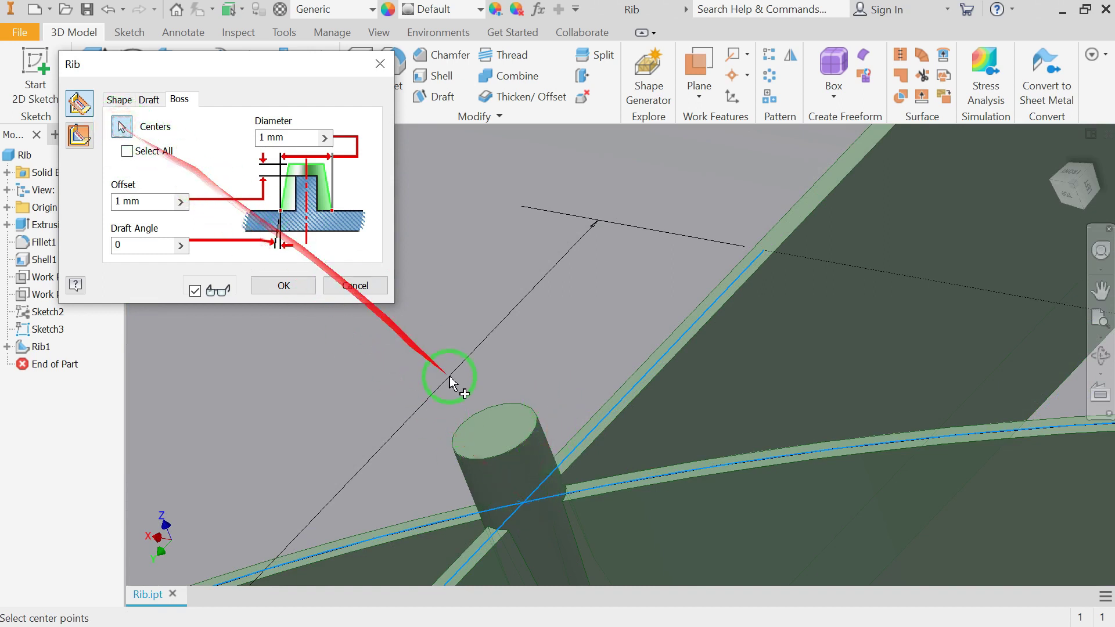
{"action": "left_click", "coordinate": [529, 503]}
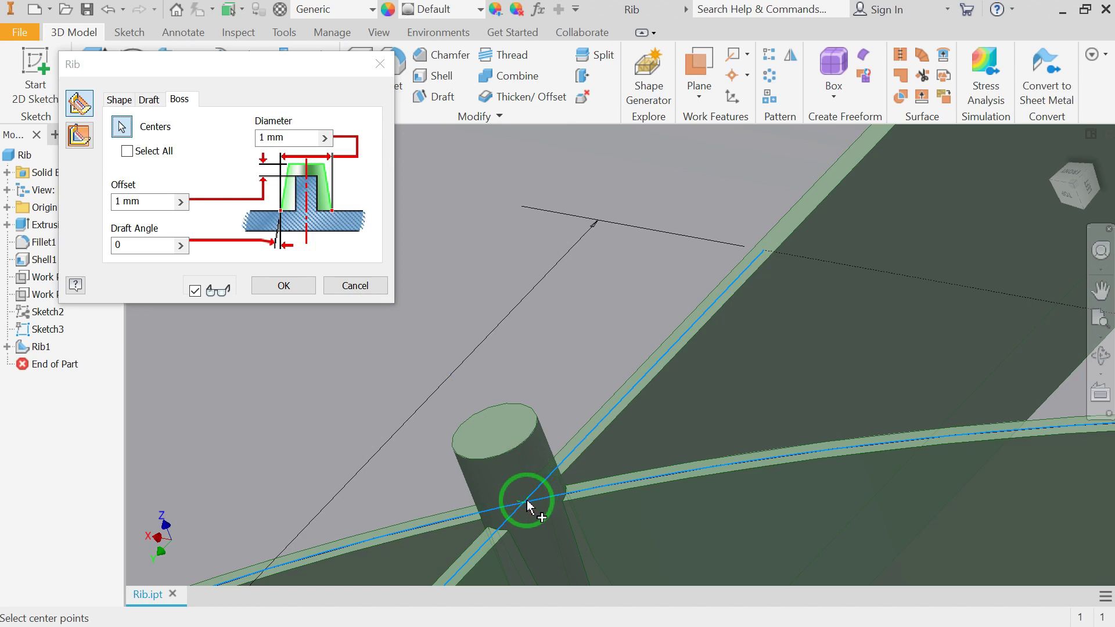
{"action": "scroll", "coordinate": [575, 508], "scroll_direction": "down", "scroll_amount": 5}
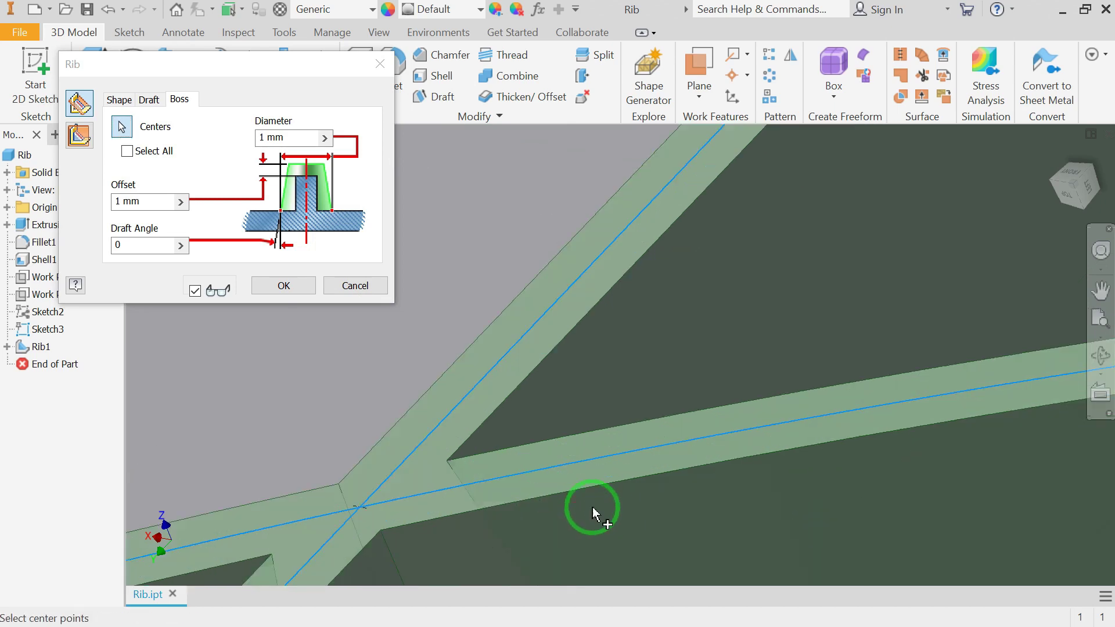
{"action": "scroll", "coordinate": [610, 510], "scroll_direction": "up", "scroll_amount": 8}
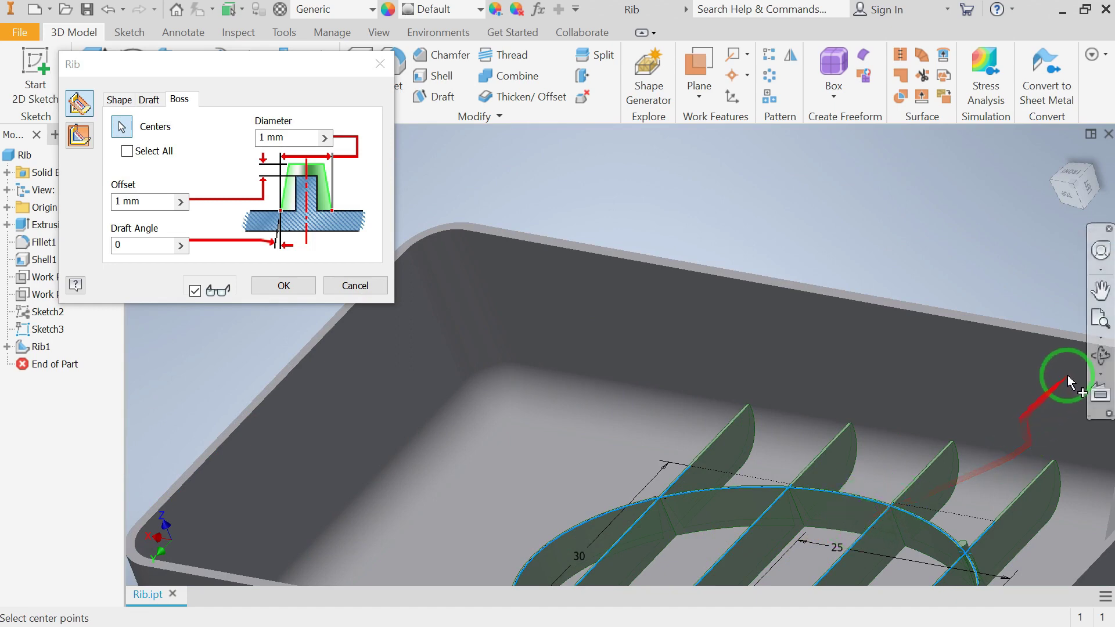
{"action": "left_click", "coordinate": [1101, 355]}
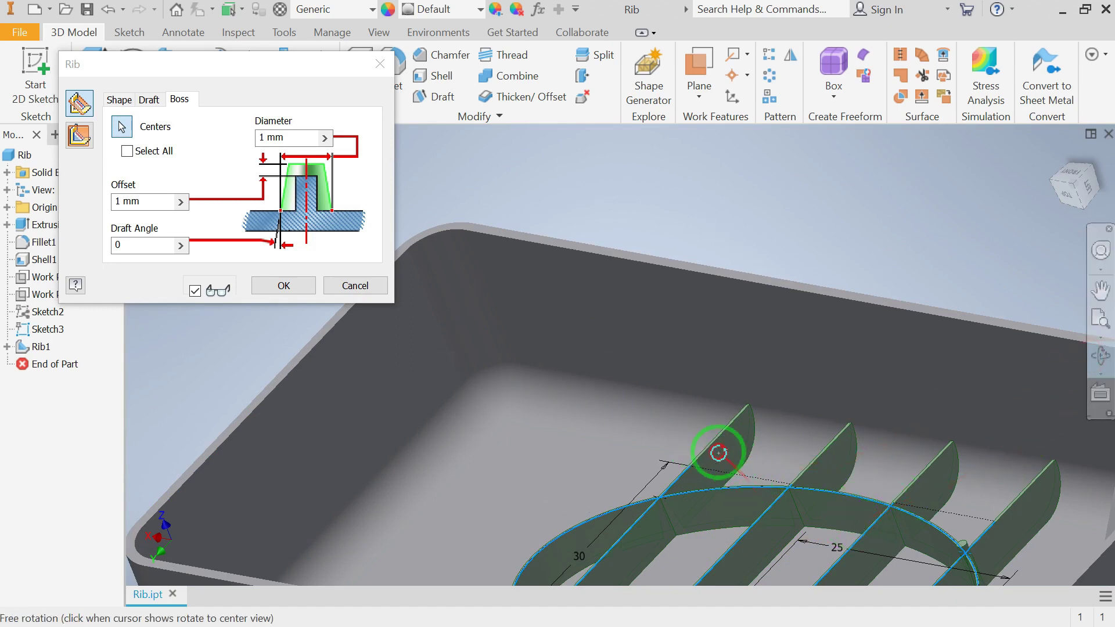
{"action": "mouse_move", "coordinate": [712, 451]}
{"action": "left_mouse_down"}
{"action": "mouse_move", "coordinate": [570, 426]}
{"action": "mouse_move", "coordinate": [568, 448]}
{"action": "mouse_move", "coordinate": [542, 393]}
{"action": "mouse_move", "coordinate": [498, 398]}
{"action": "mouse_move", "coordinate": [463, 378]}
{"action": "mouse_move", "coordinate": [458, 399]}
{"action": "mouse_move", "coordinate": [479, 402]}
{"action": "left_mouse_up"}
{"action": "left_click", "coordinate": [129, 151]}
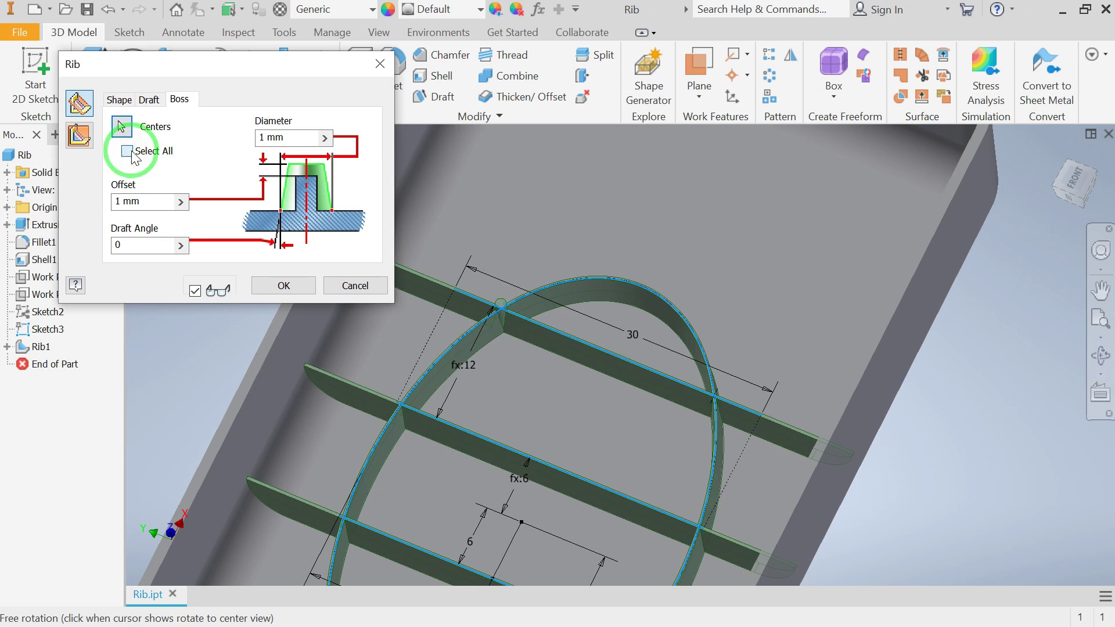
{"action": "left_click", "coordinate": [126, 152]}
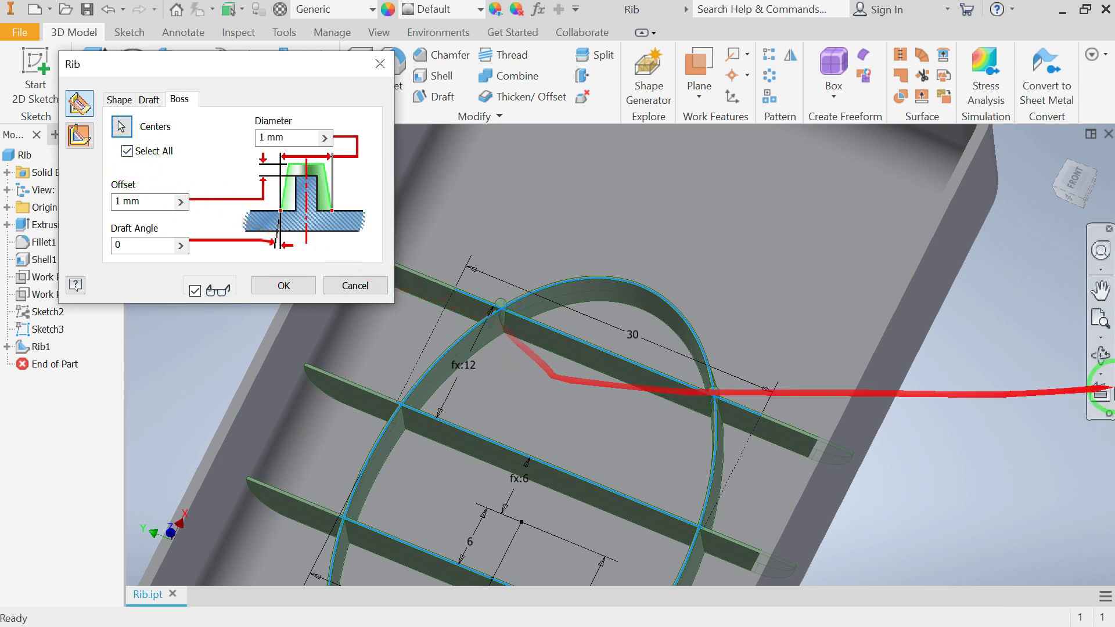
{"action": "left_click", "coordinate": [1101, 355]}
Give the rib web 4 mm bosses, 3 mm offset and fx:12 draft, creating Rib2.
{"action": "left_click_drag", "start_coordinate": [612, 399], "coordinate": [627, 440]}
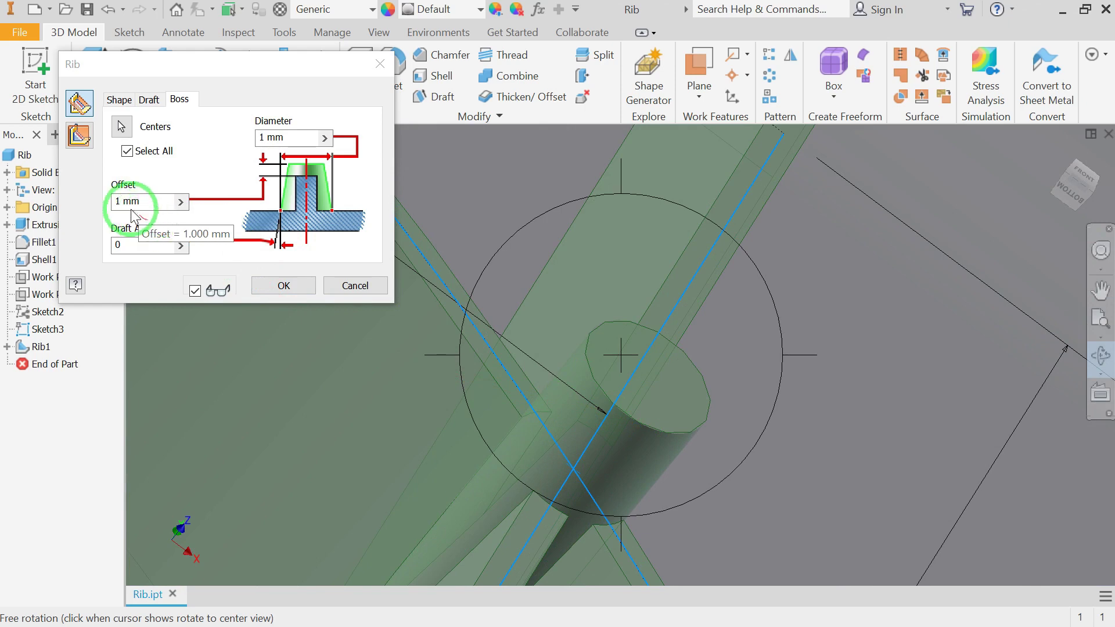
{"action": "left_click", "coordinate": [262, 138]}
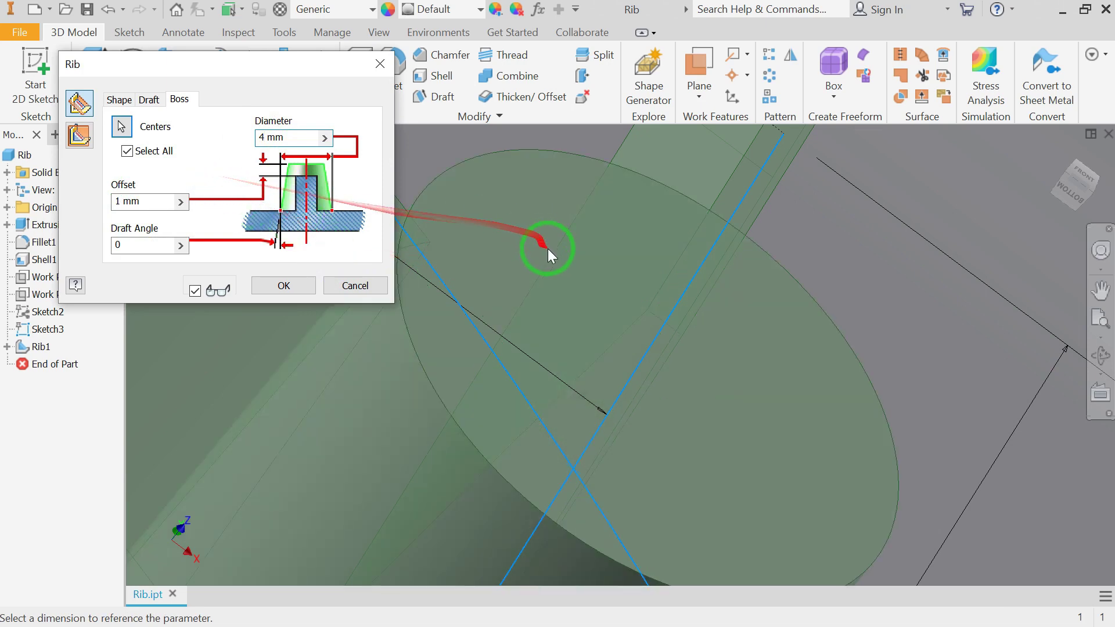
{"action": "scroll", "coordinate": [597, 323], "scroll_direction": "down", "scroll_amount": 5}
{"action": "left_click", "coordinate": [598, 323]}
{"action": "left_click", "coordinate": [116, 200]}
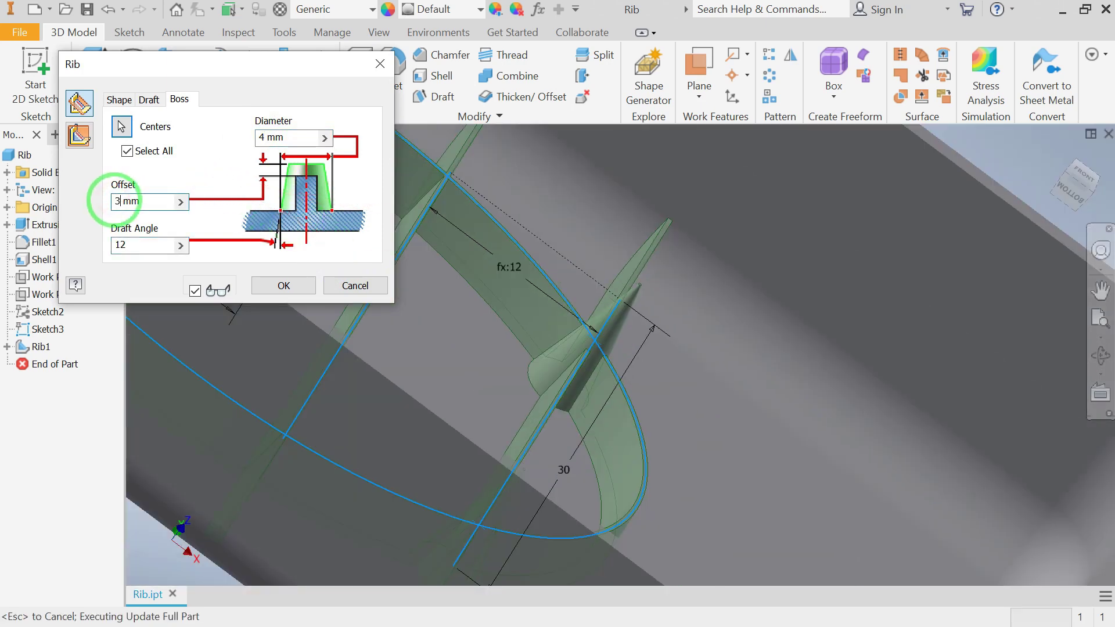
{"action": "left_click", "coordinate": [153, 244]}
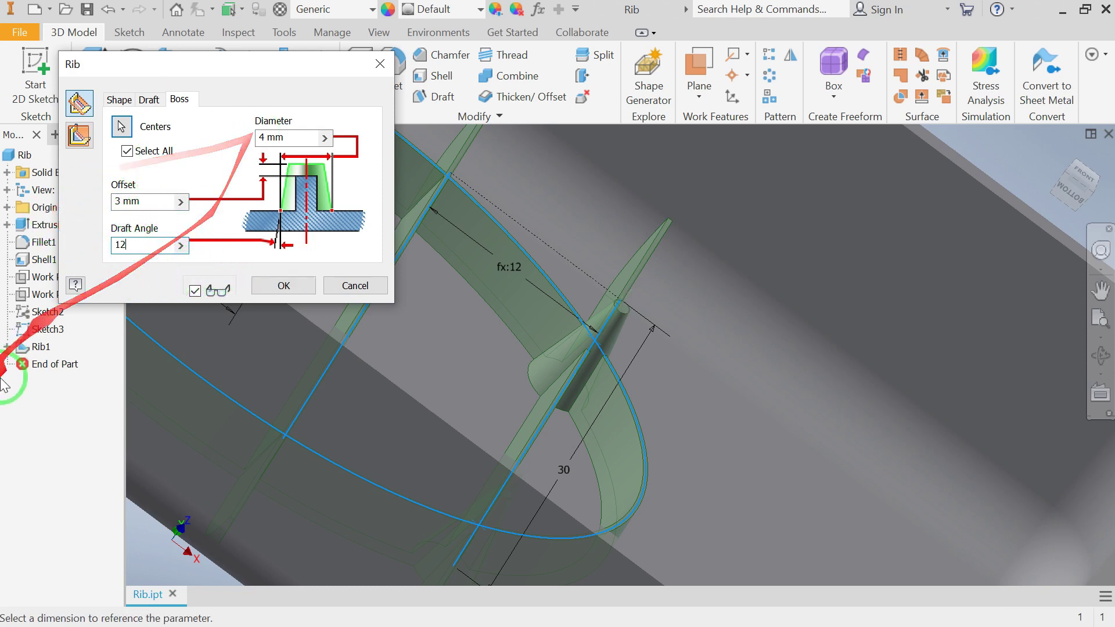
{"action": "left_click", "coordinate": [284, 286]}
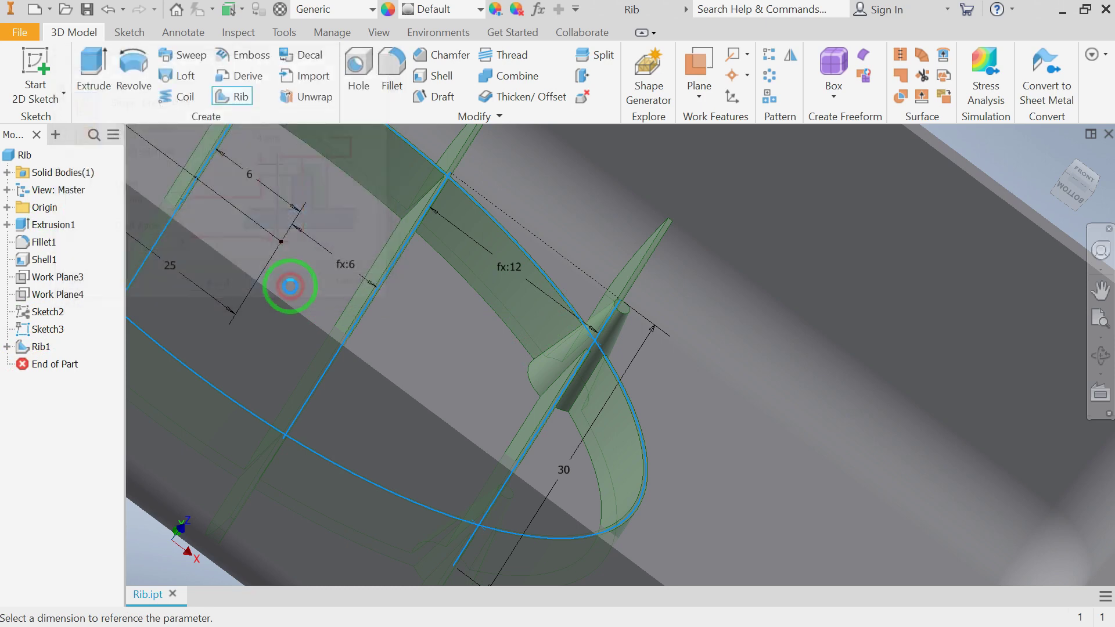
Fit the whole tray in view and orbit to inspect the rib web and bosses.
{"action": "left_click", "coordinate": [1099, 319]}
{"action": "left_click", "coordinate": [1100, 356]}
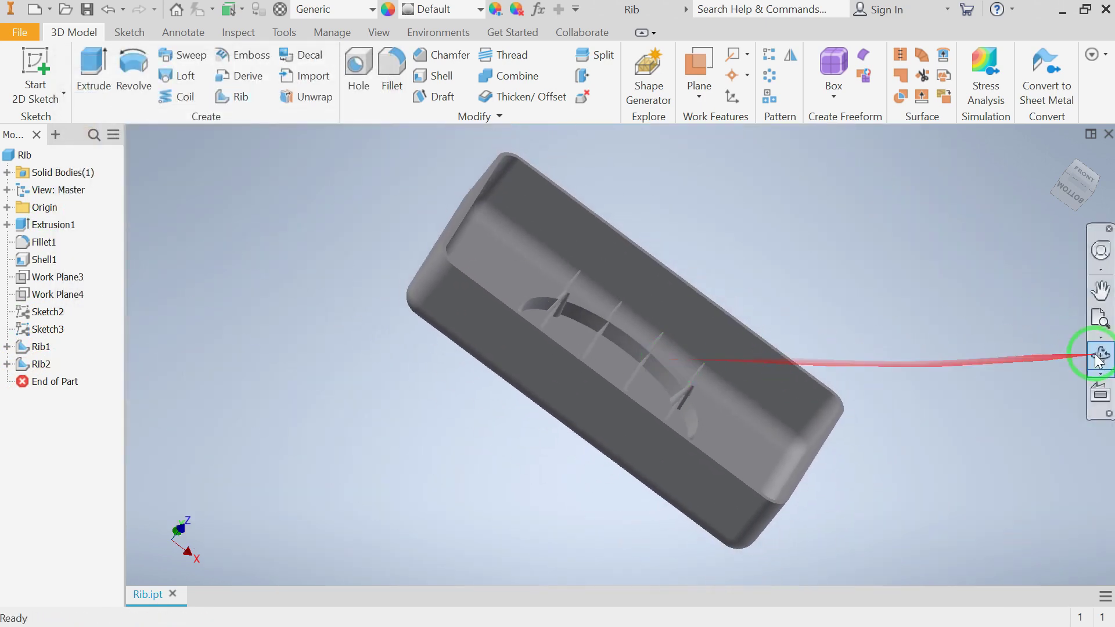
{"action": "left_click_drag", "start_coordinate": [726, 345], "coordinate": [650, 416]}
{"action": "scroll", "coordinate": [677, 289], "scroll_direction": "up", "scroll_amount": 2}
{"action": "scroll", "coordinate": [668, 277], "scroll_direction": "up", "scroll_amount": 3}
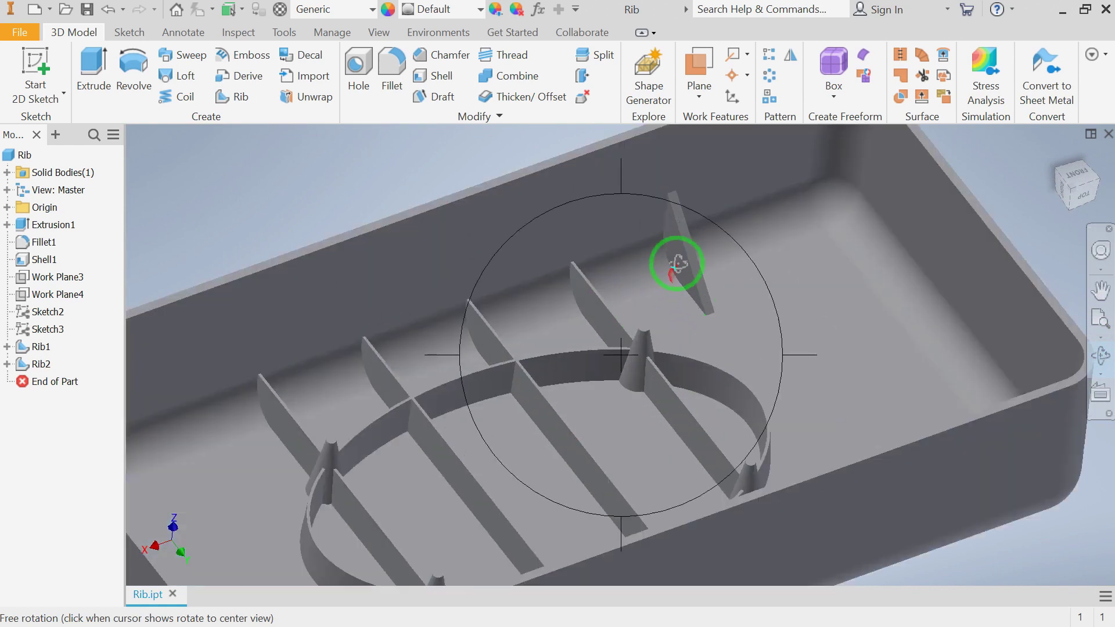
{"action": "scroll", "coordinate": [660, 267], "scroll_direction": "down", "scroll_amount": 3}
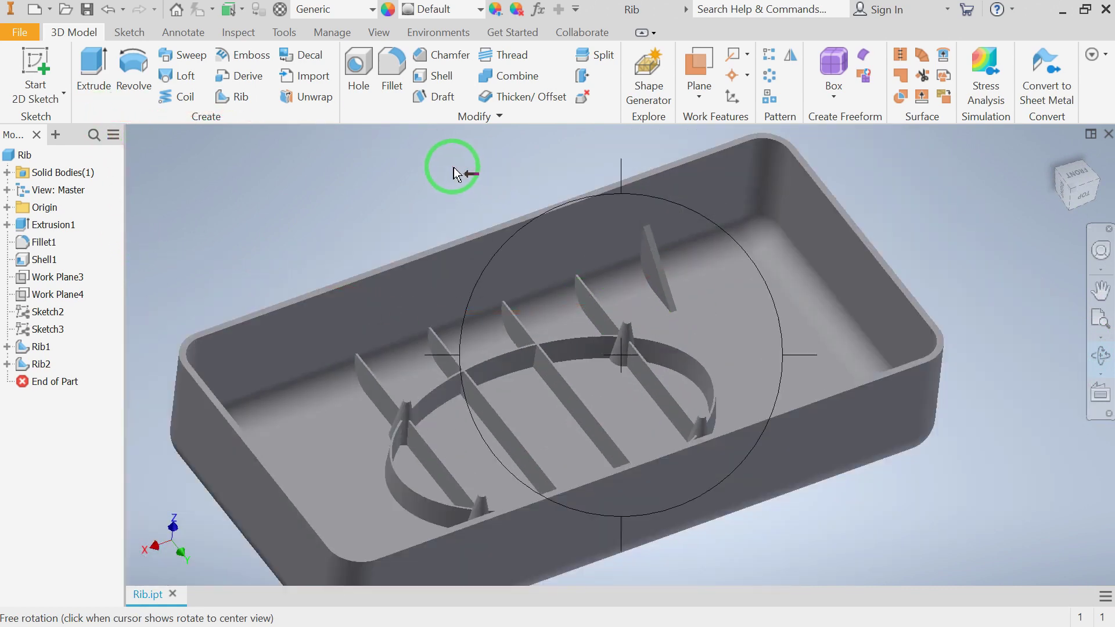
Mirror the corner rib about the origin YZ Plane, creating Mirror1.
{"action": "left_click", "coordinate": [790, 58]}
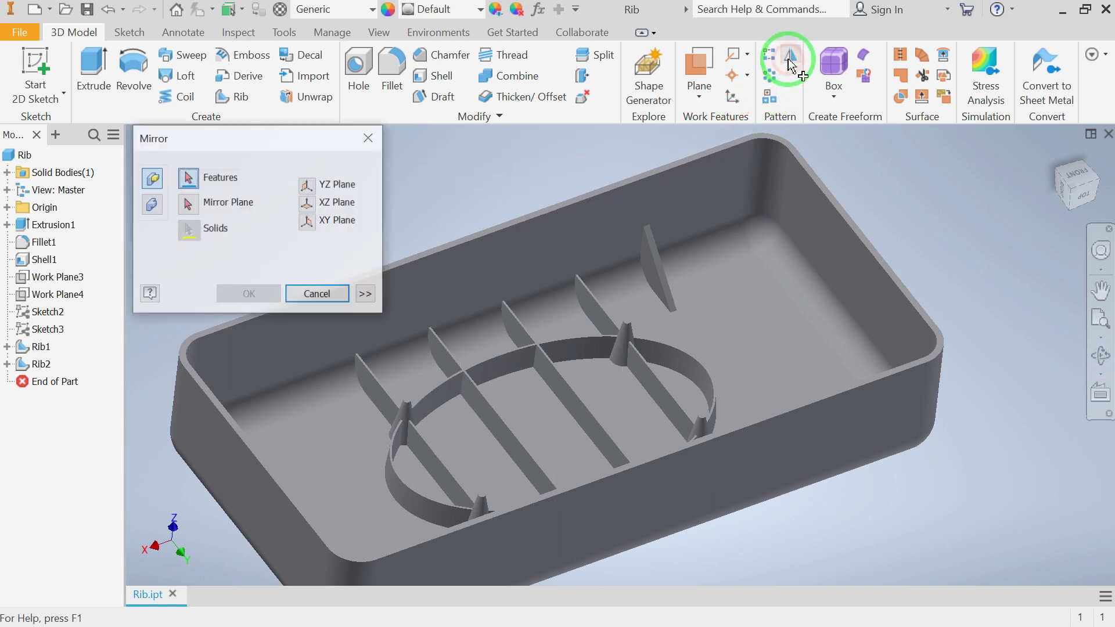
{"action": "left_click", "coordinate": [652, 255]}
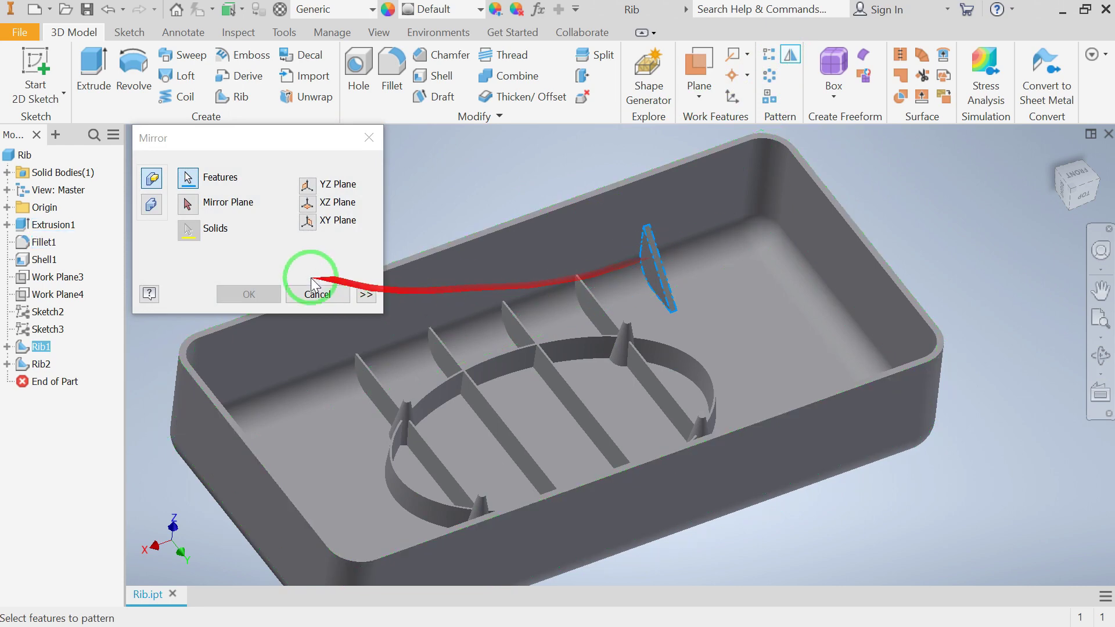
{"action": "left_click", "coordinate": [187, 203]}
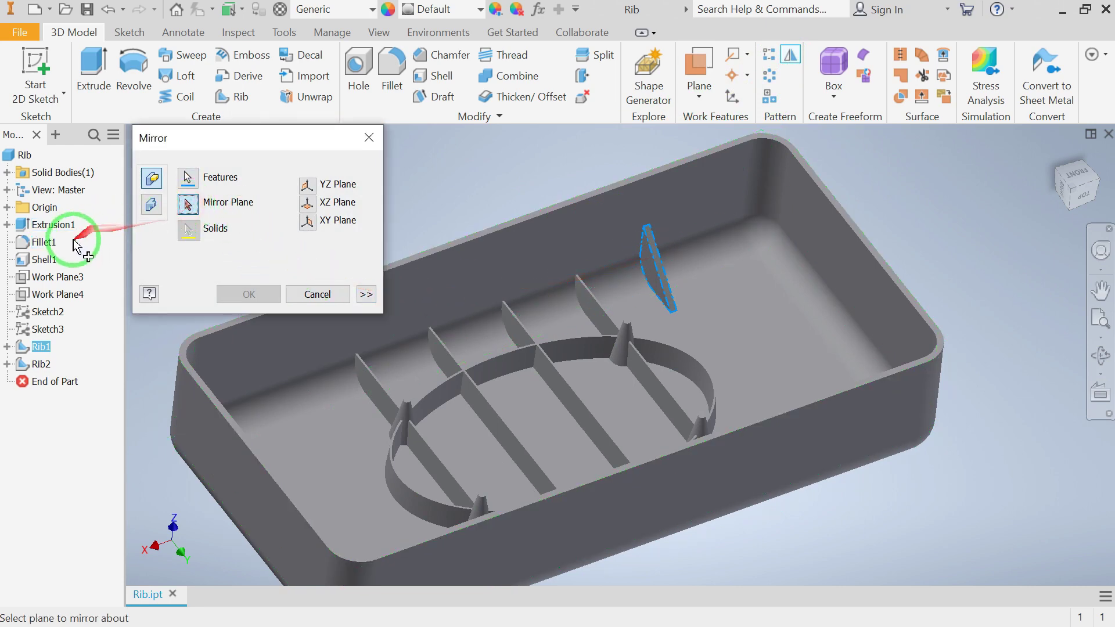
{"action": "left_click", "coordinate": [6, 208]}
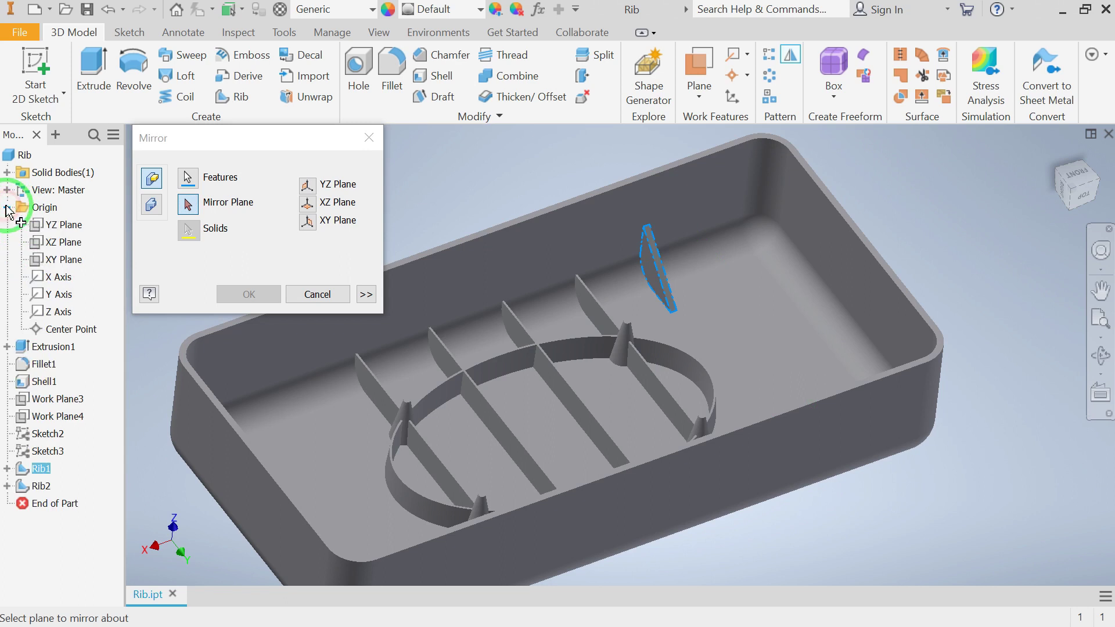
{"action": "left_click", "coordinate": [48, 228]}
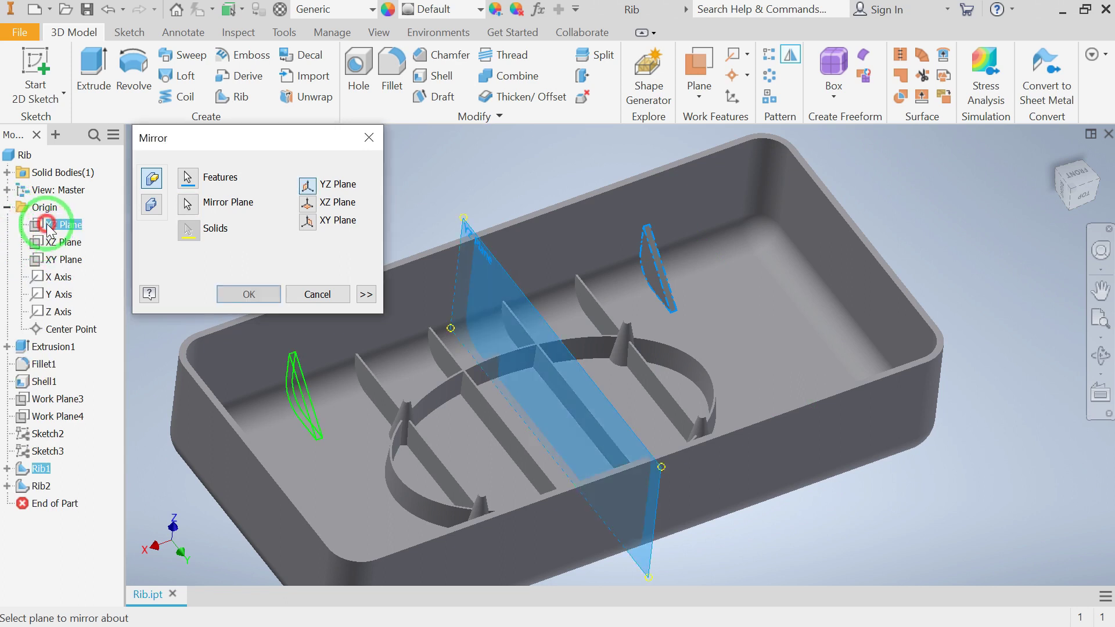
{"action": "left_click", "coordinate": [248, 295]}
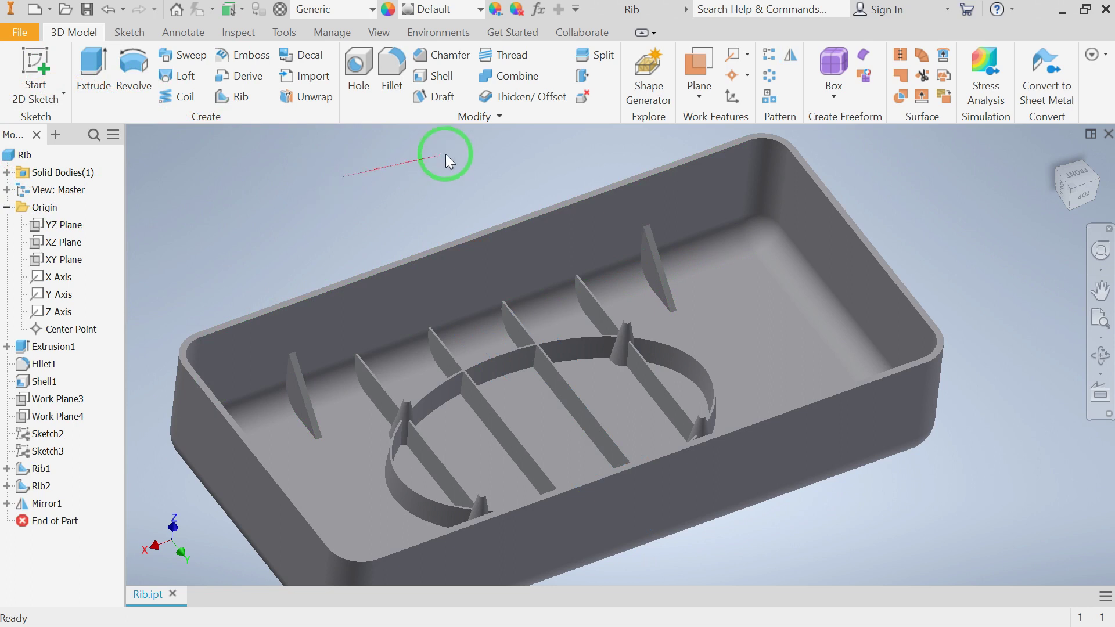
Create Mirror2 of the two corner ribs about the XZ Plane, giving four corner ribs.
{"action": "left_click", "coordinate": [791, 58]}
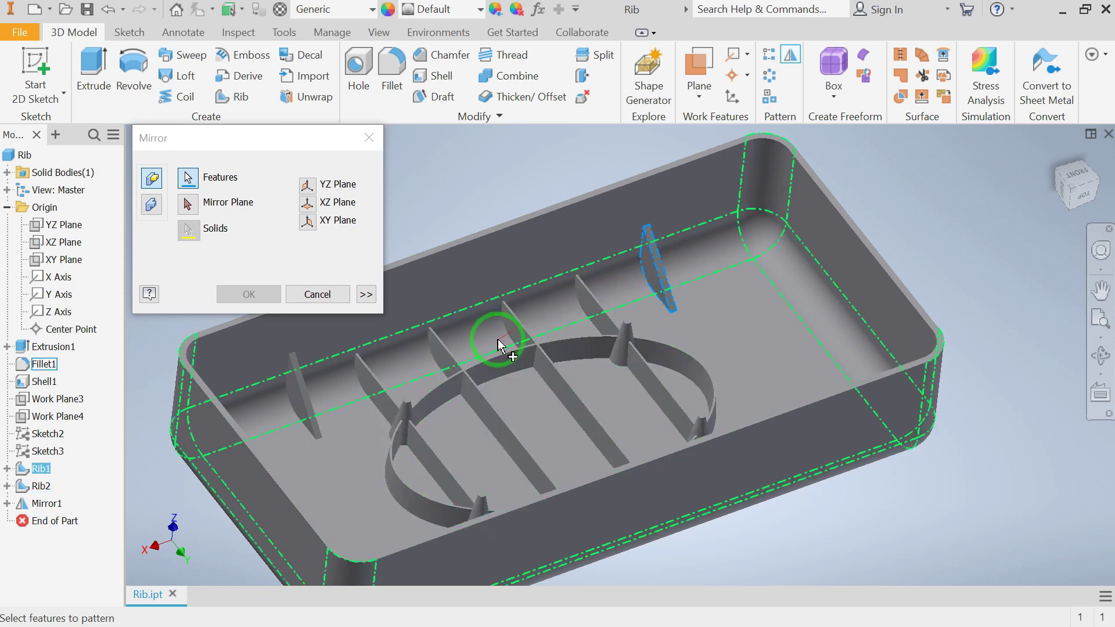
{"action": "left_click", "coordinate": [294, 402]}
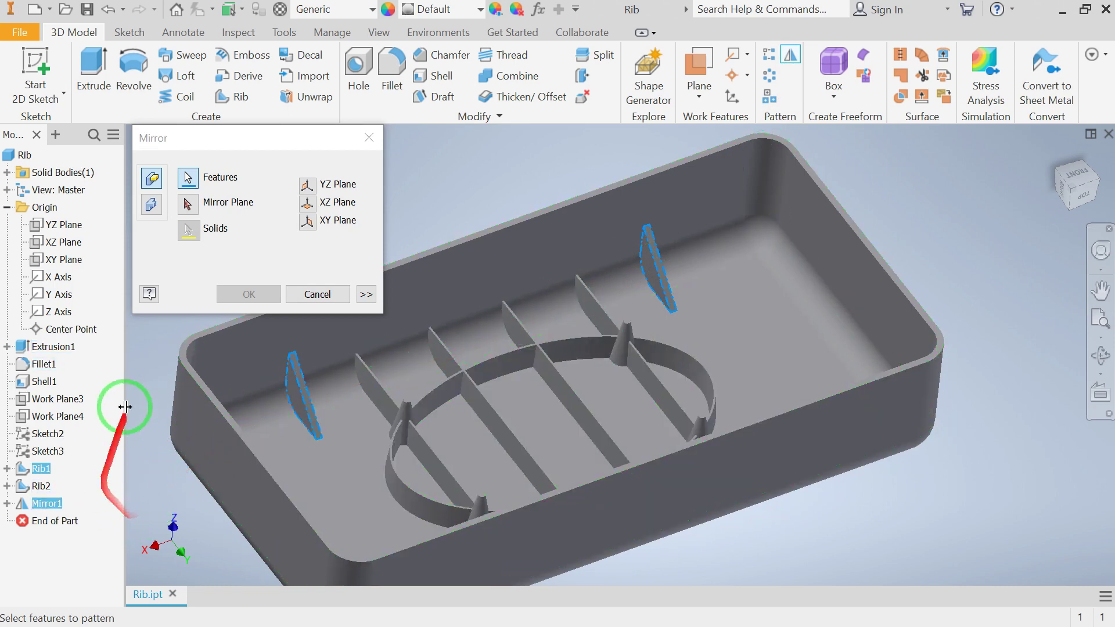
{"action": "left_click", "coordinate": [187, 203]}
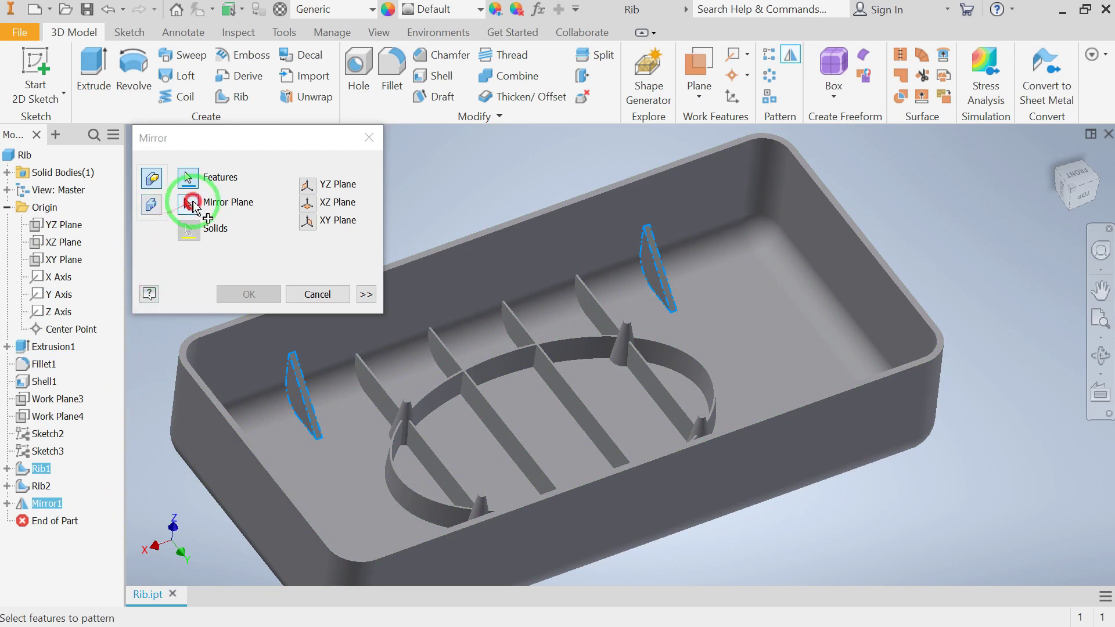
{"action": "left_click", "coordinate": [49, 243]}
{"action": "left_click", "coordinate": [248, 294]}
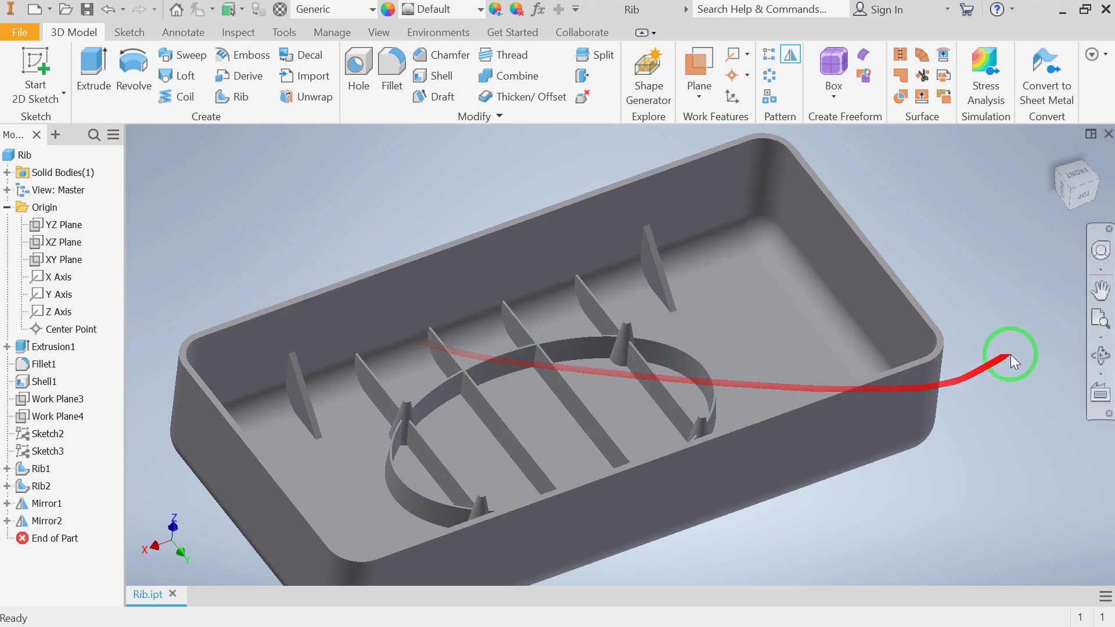
{"action": "left_click", "coordinate": [1106, 356]}
{"action": "left_click_drag", "start_coordinate": [618, 378], "coordinate": [668, 377]}
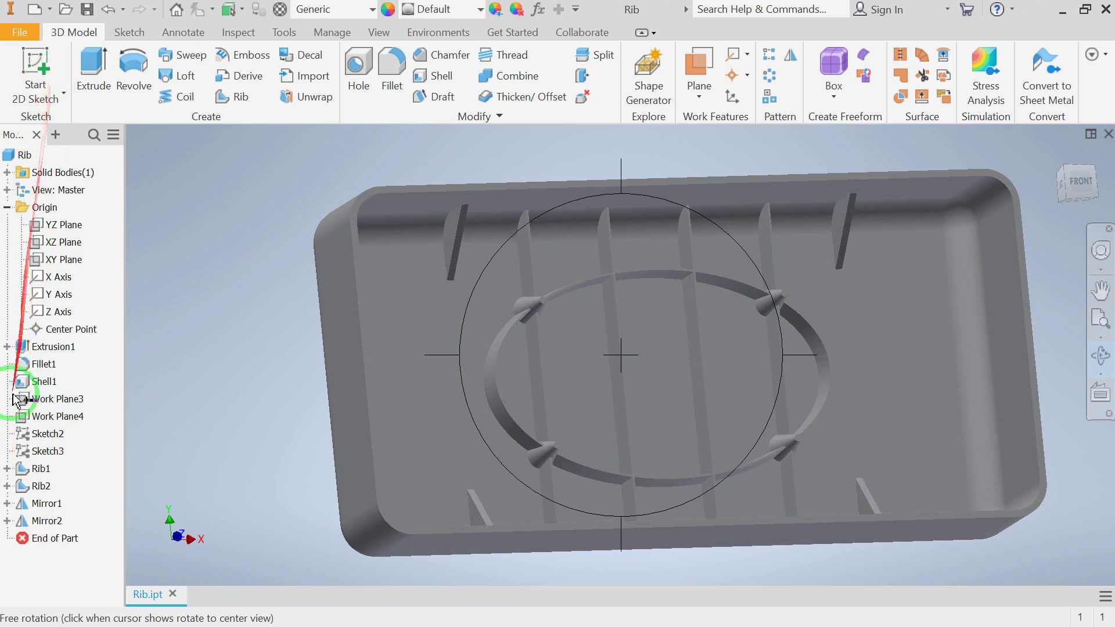
Orbit the tray to view its floor face-on, then exit Free Orbit.
{"action": "key", "text": "Escape"}
Edit Rib1 to change its thickness from 1 mm to 3 mm.
{"action": "right_click", "coordinate": [25, 474]}
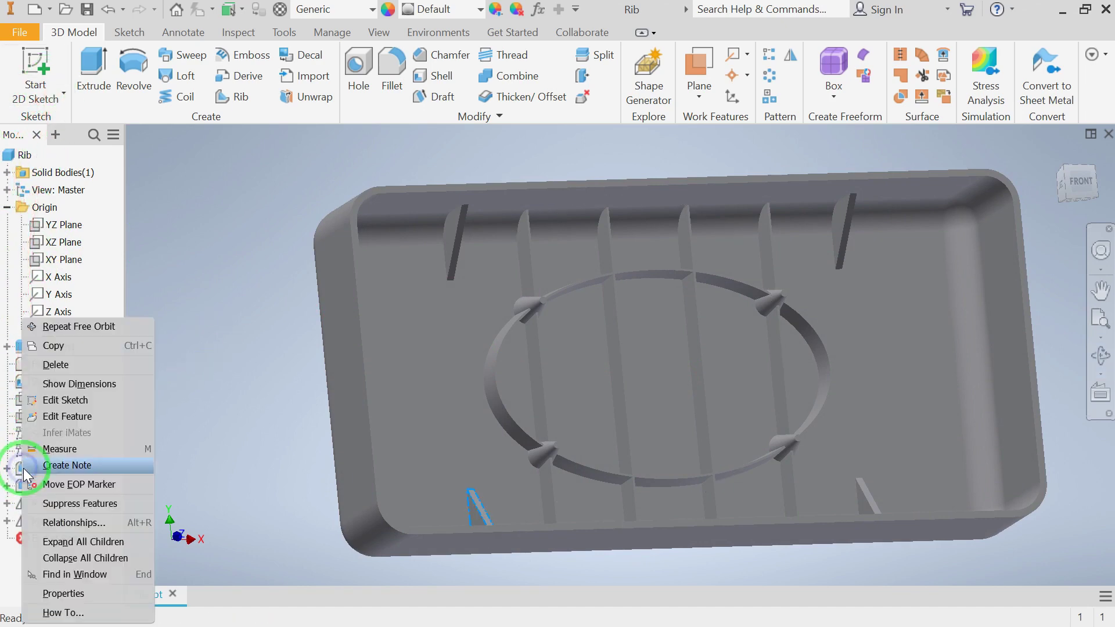
{"action": "left_click", "coordinate": [53, 417]}
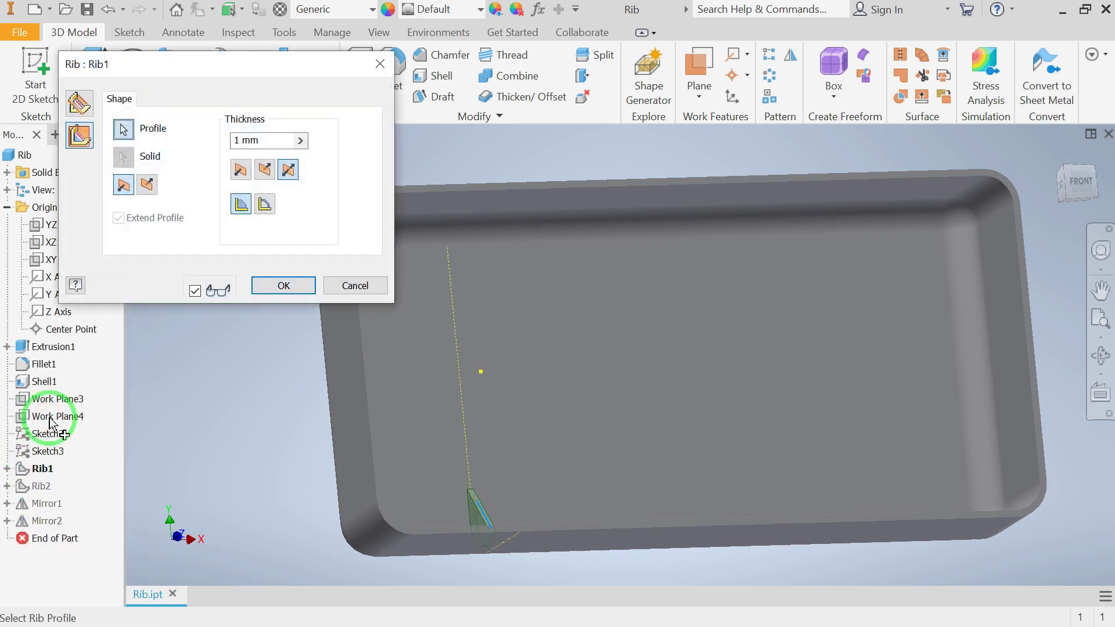
{"action": "left_click", "coordinate": [237, 140]}
{"action": "type", "text": "3"}
{"action": "left_click", "coordinate": [285, 285]}
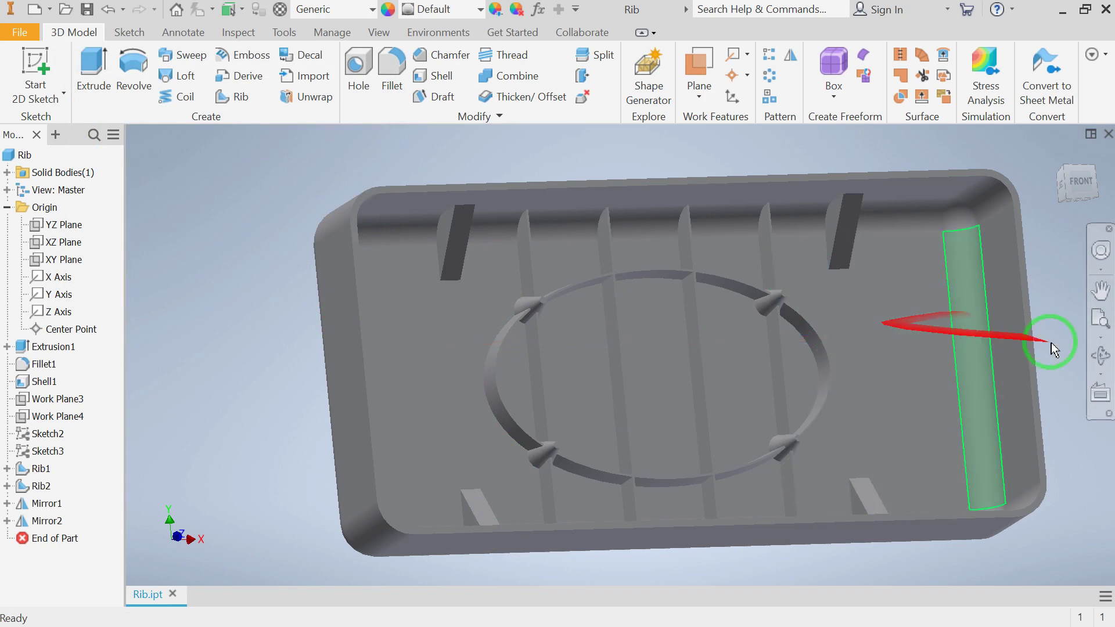
{"action": "left_click", "coordinate": [1104, 355]}
{"action": "left_click_drag", "start_coordinate": [697, 368], "coordinate": [678, 394]}
{"action": "scroll", "coordinate": [675, 393], "scroll_direction": "up", "scroll_amount": 3}
{"action": "scroll", "coordinate": [674, 392], "scroll_direction": "down", "scroll_amount": 5}
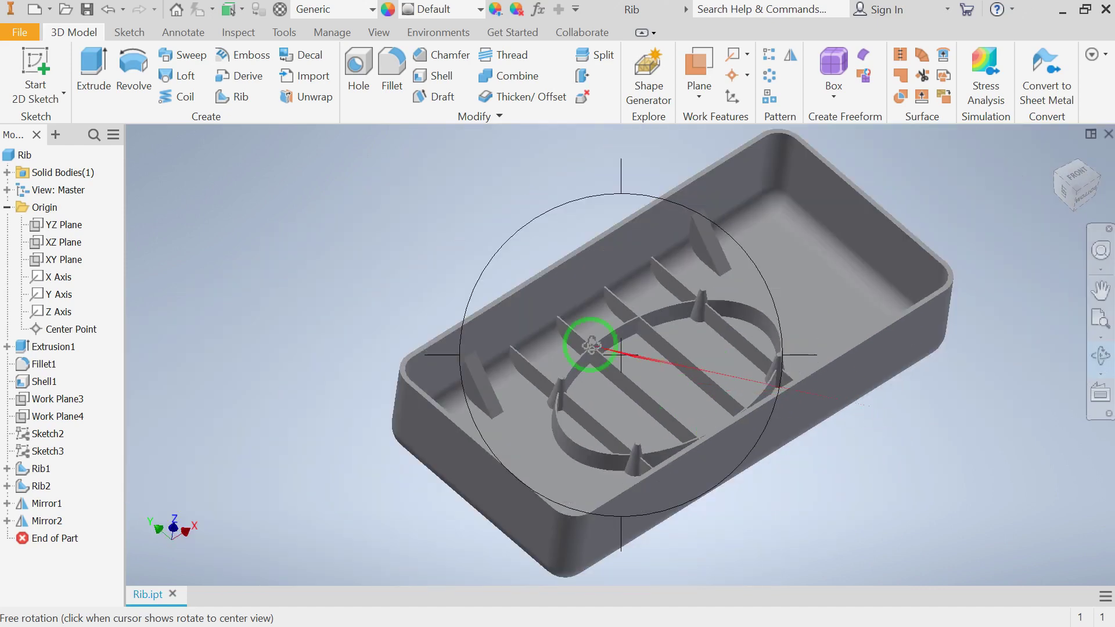
{"action": "key", "text": "Escape"}
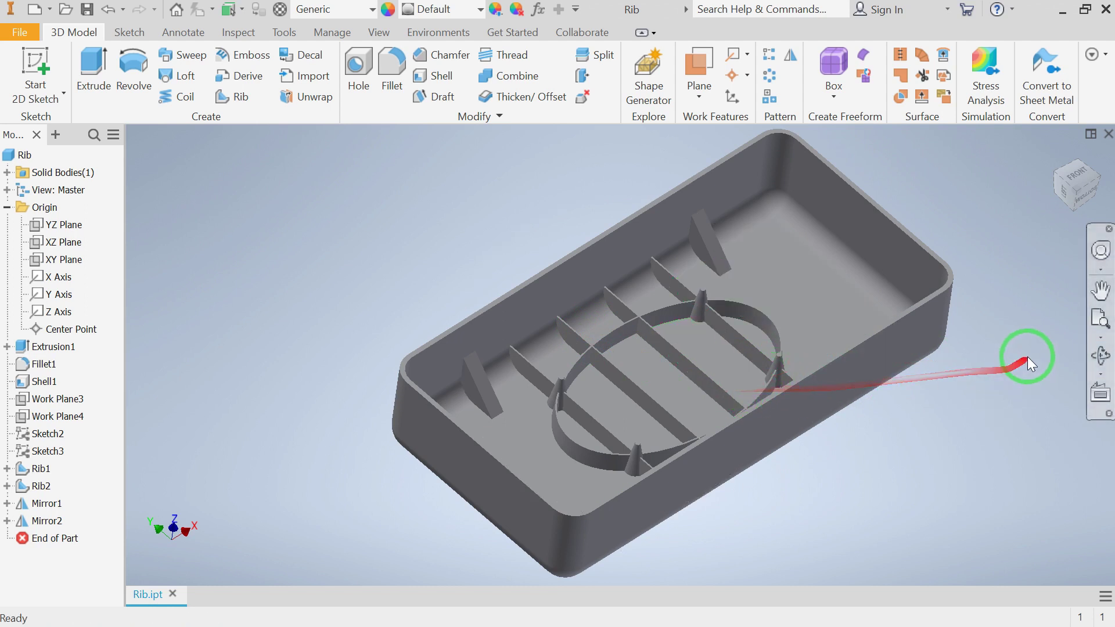
{"action": "key", "text": "F4"}
{"action": "left_click_drag", "start_coordinate": [660, 337], "coordinate": [681, 368]}
{"action": "left_click", "coordinate": [879, 431]}
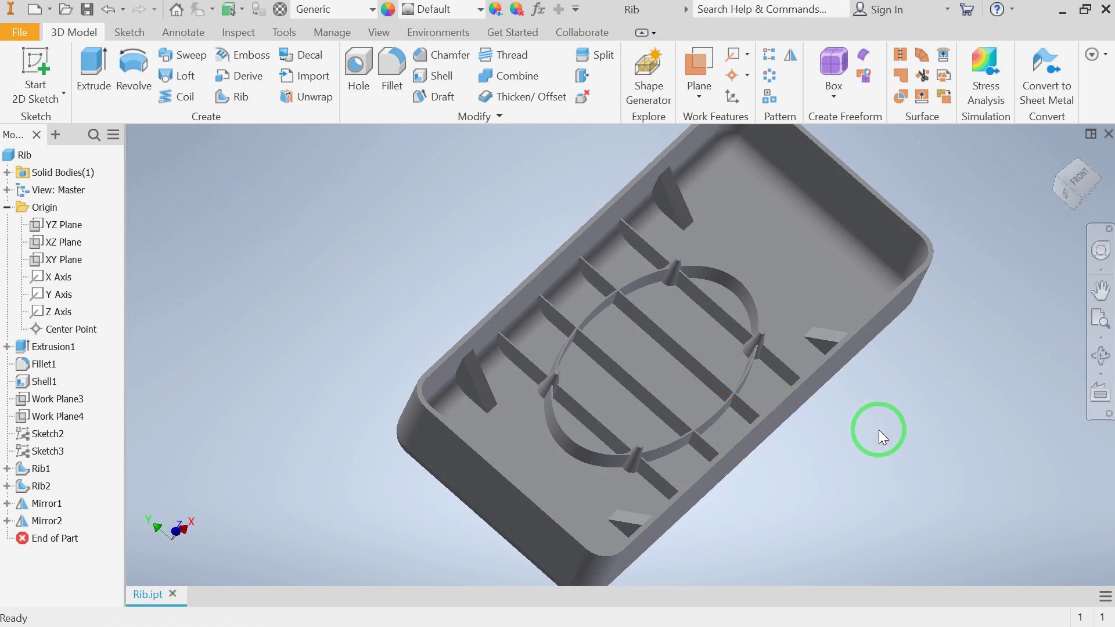